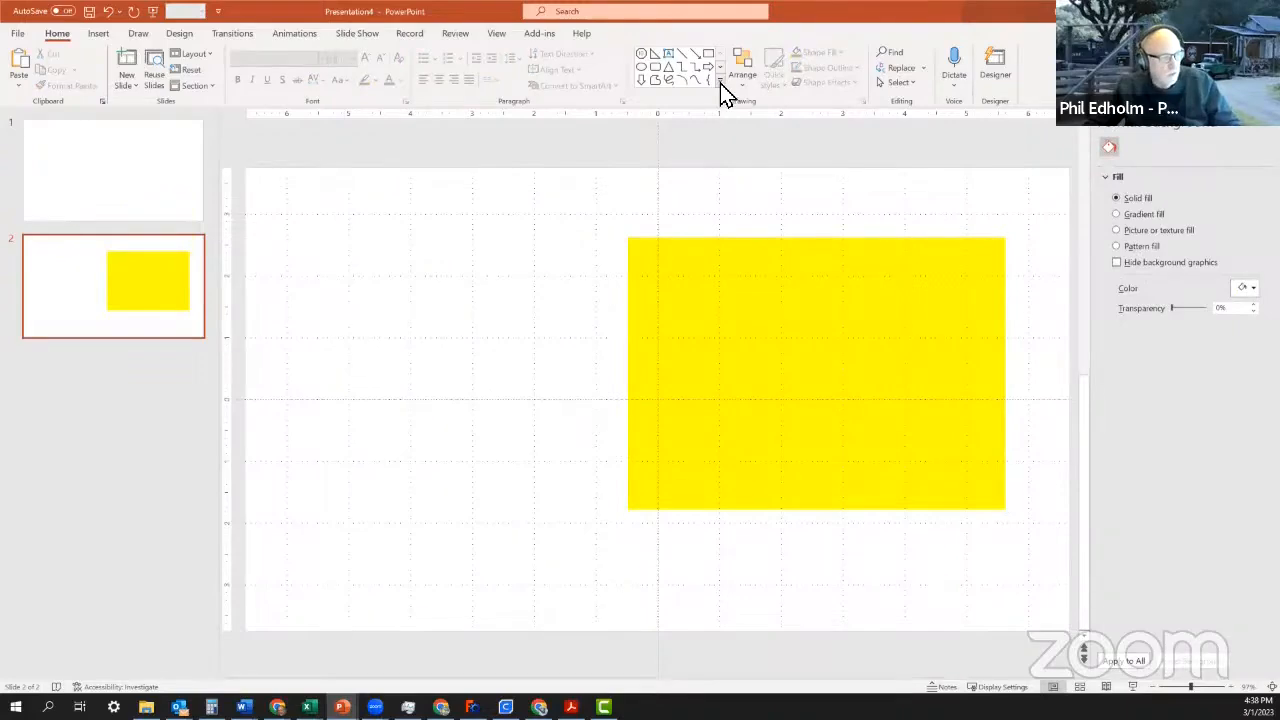
Draw a rounded rectangle about 4.1 by 2.4 inches in the empty area beside the yellow rectangle.
left_click(720, 83)
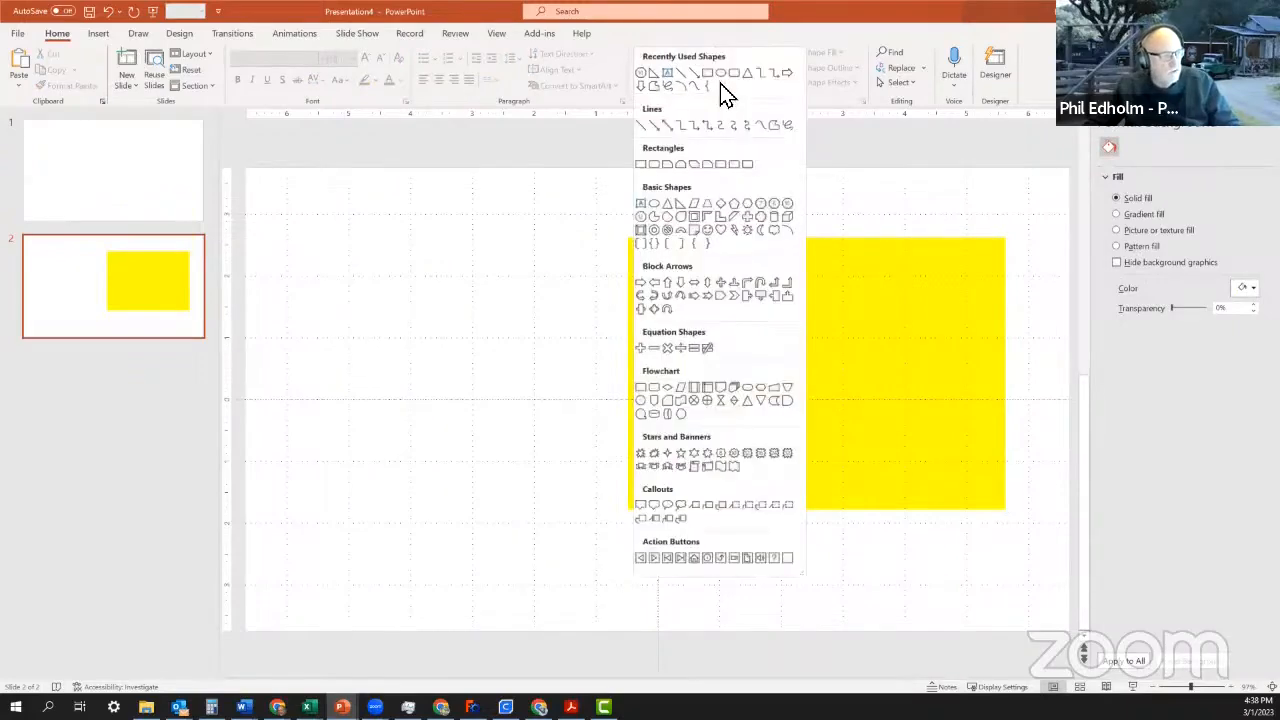
left_click(654, 166)
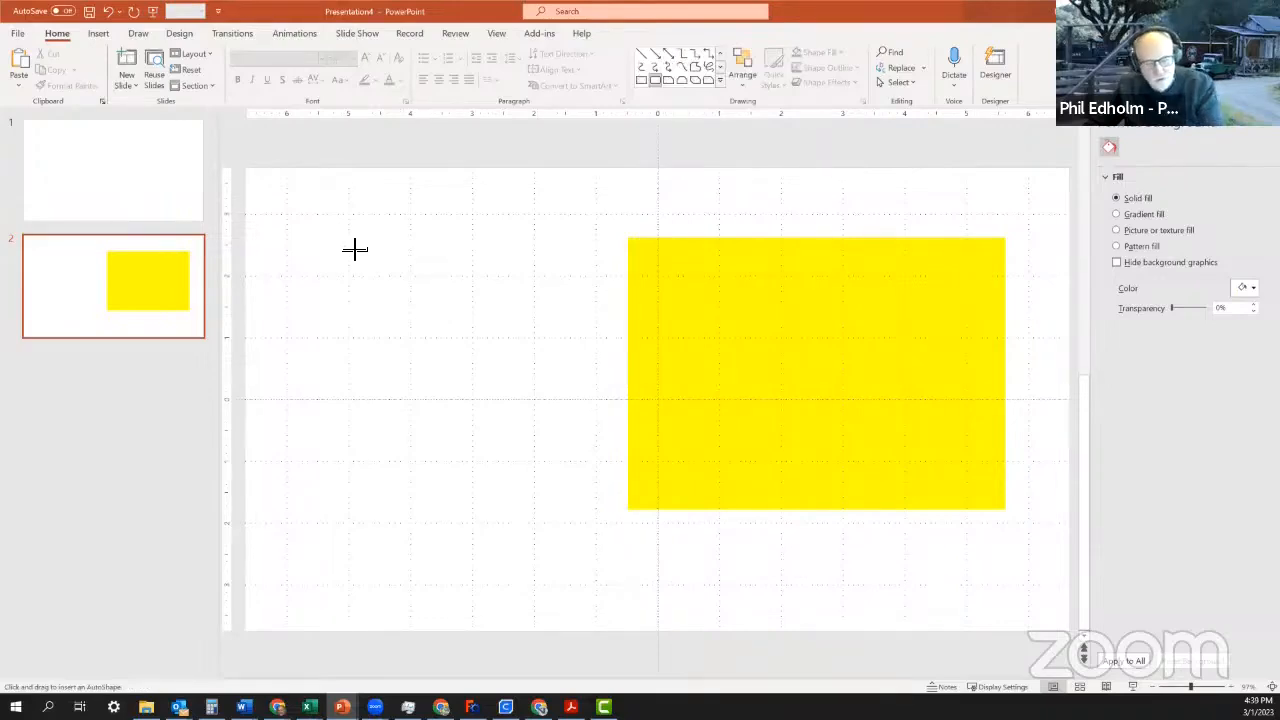
left_click_drag(313, 237, 575, 392)
right_click(598, 441)
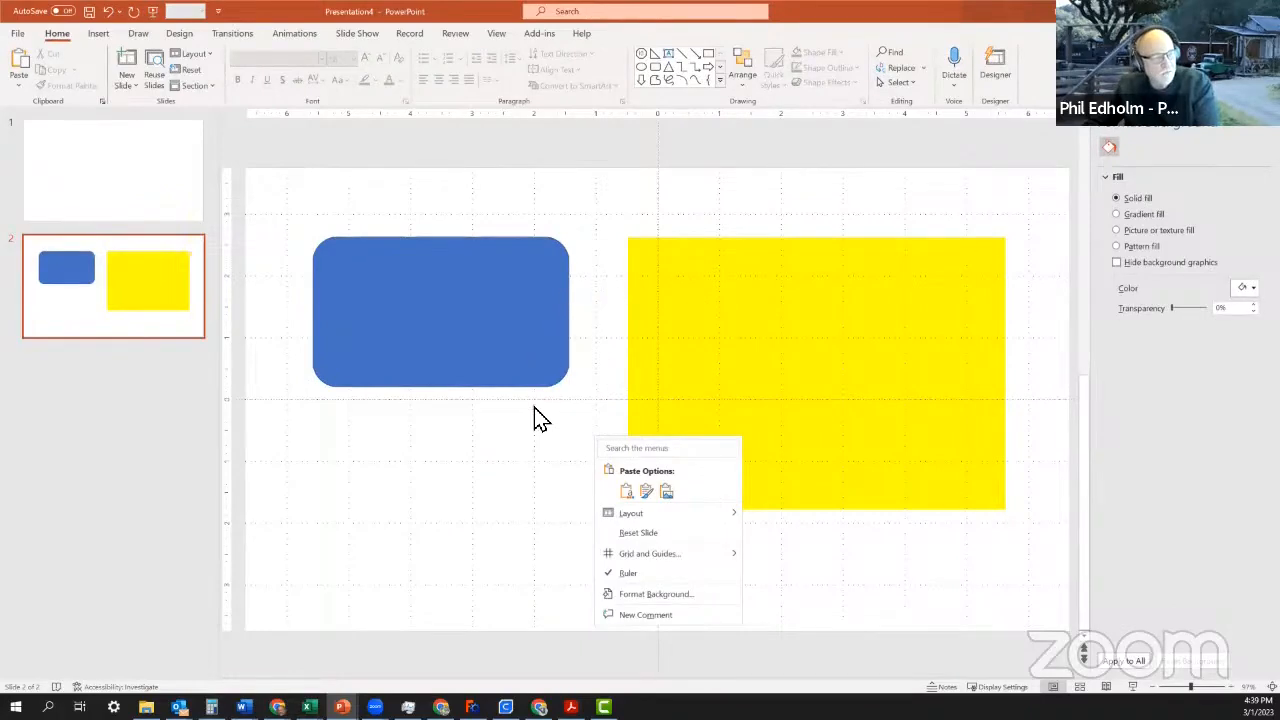
left_click(557, 443)
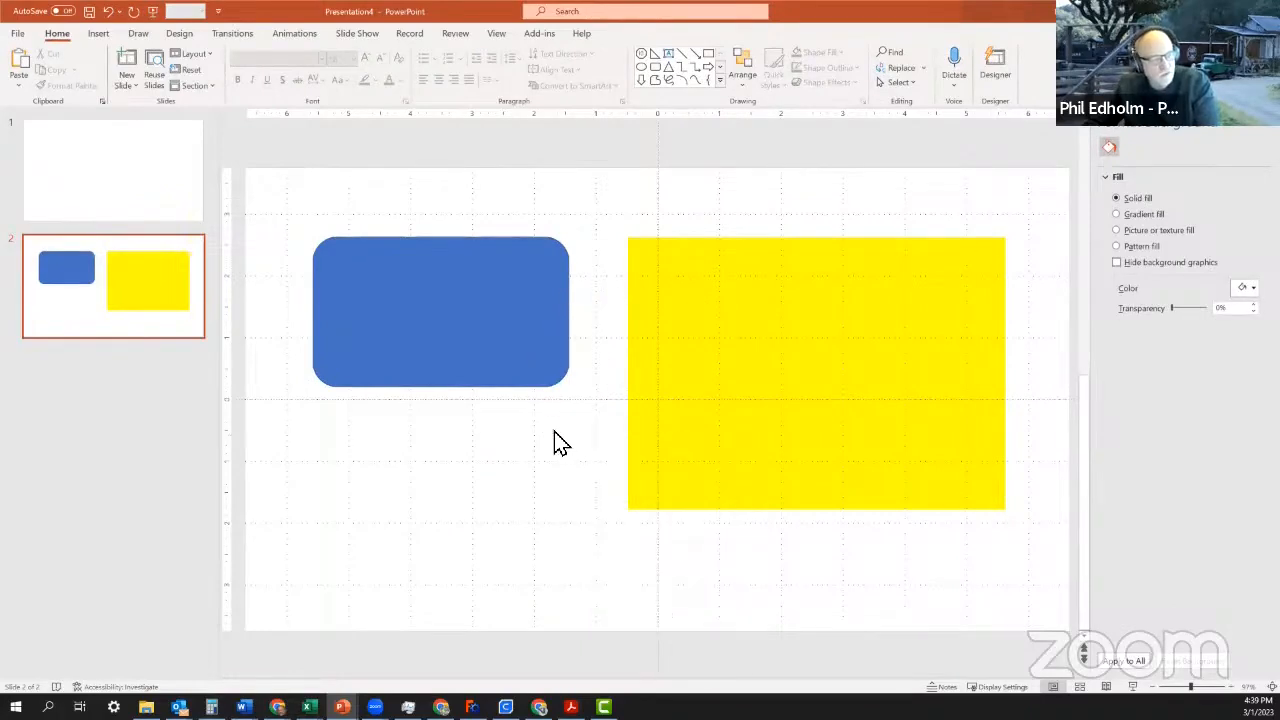
Remove the fill from the blue rounded rectangle.
left_click(514, 331)
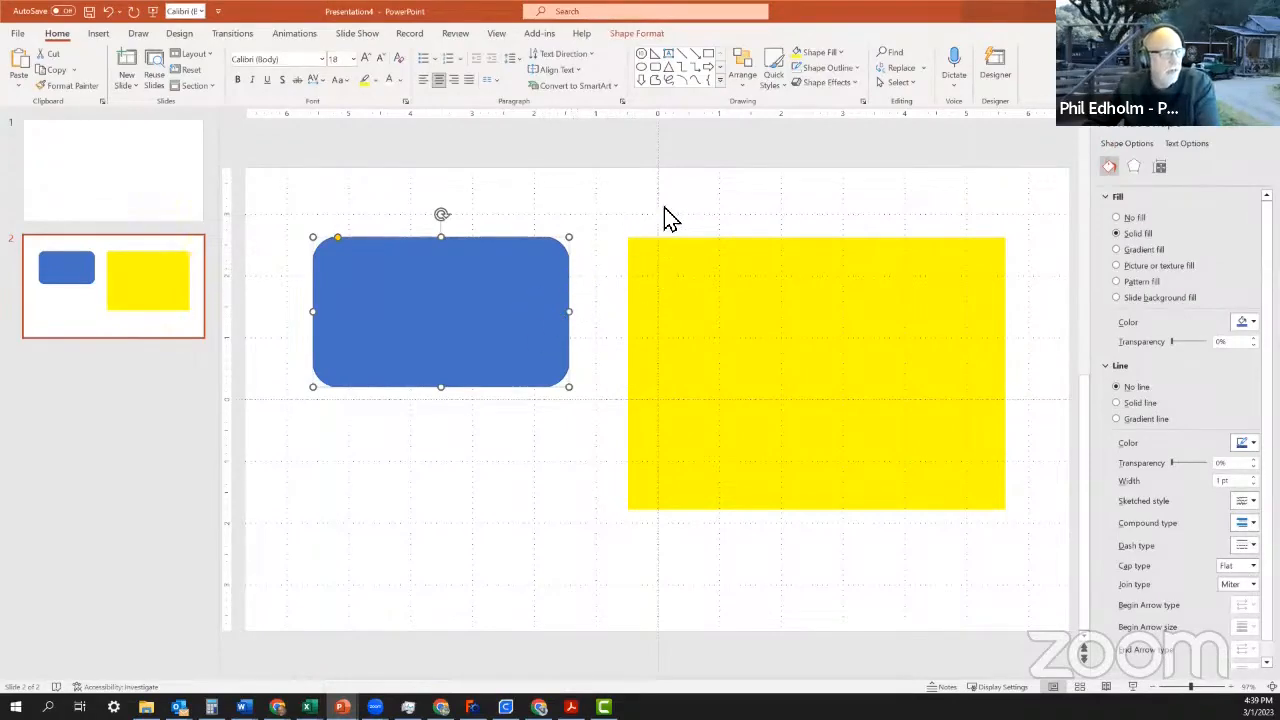
left_click(822, 53)
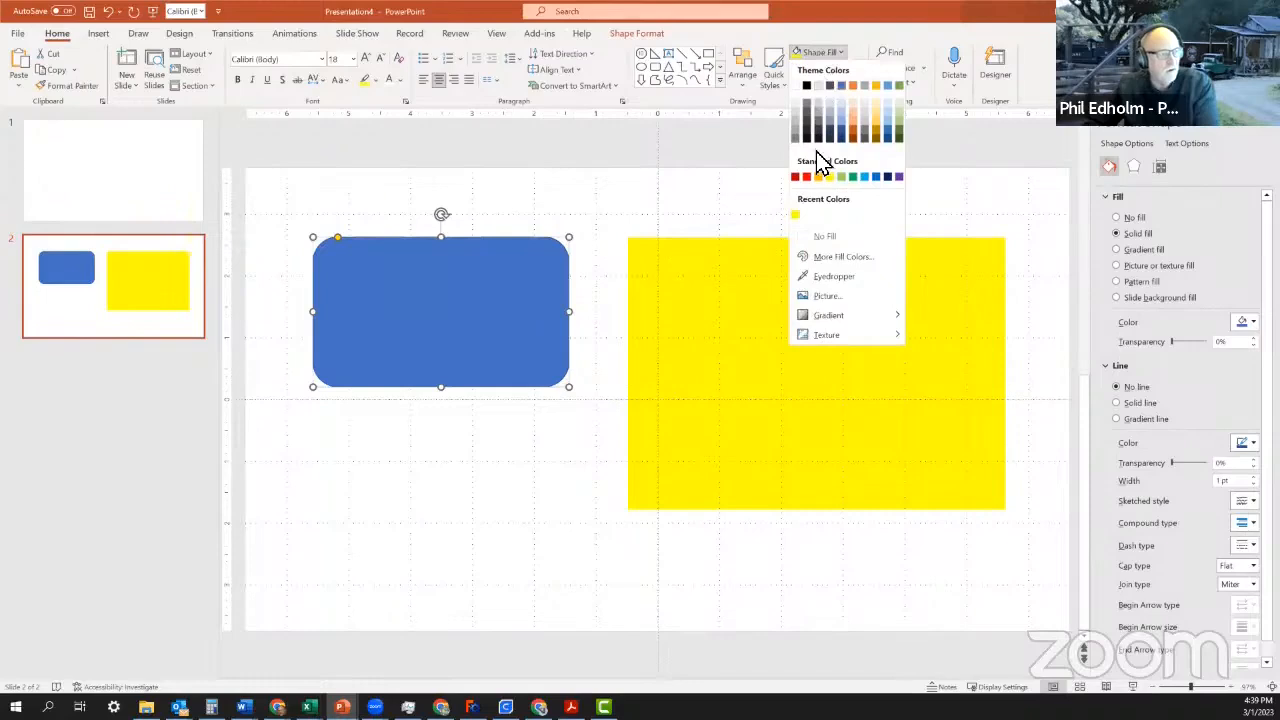
left_click(832, 237)
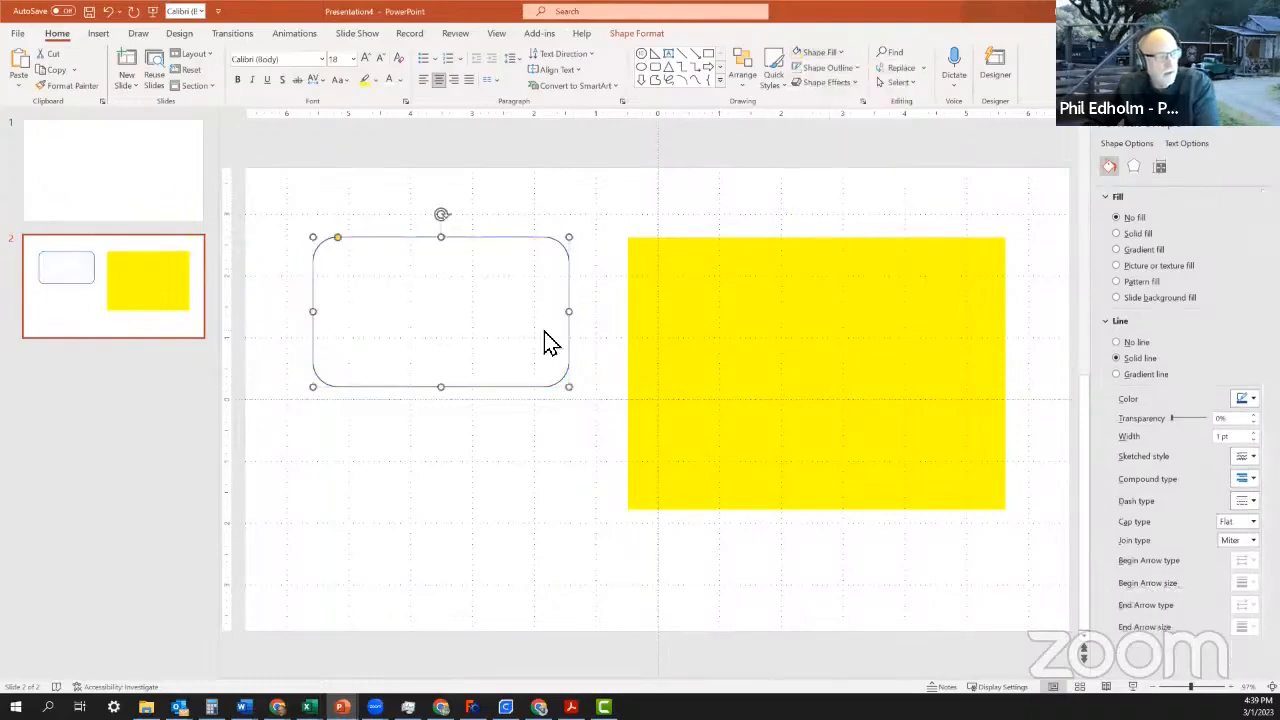
Give the rounded rectangle a black outline with a weight of 3 pt.
left_click(828, 68)
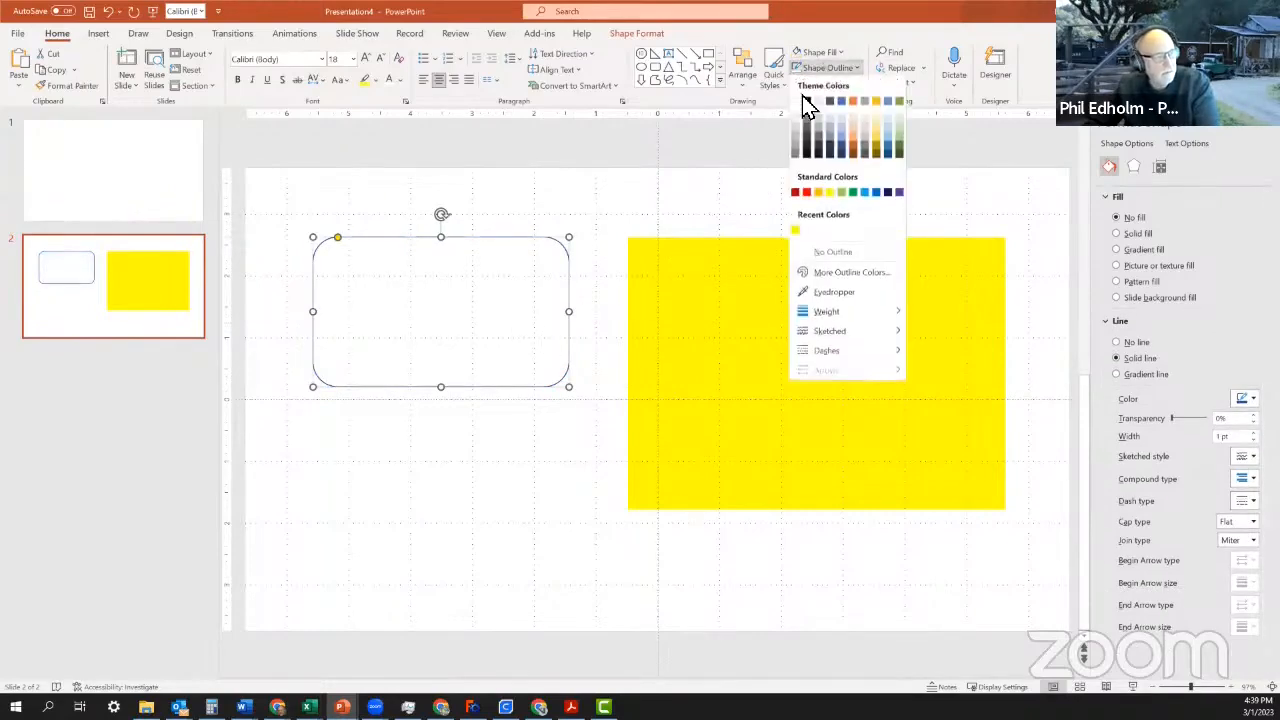
left_click(807, 102)
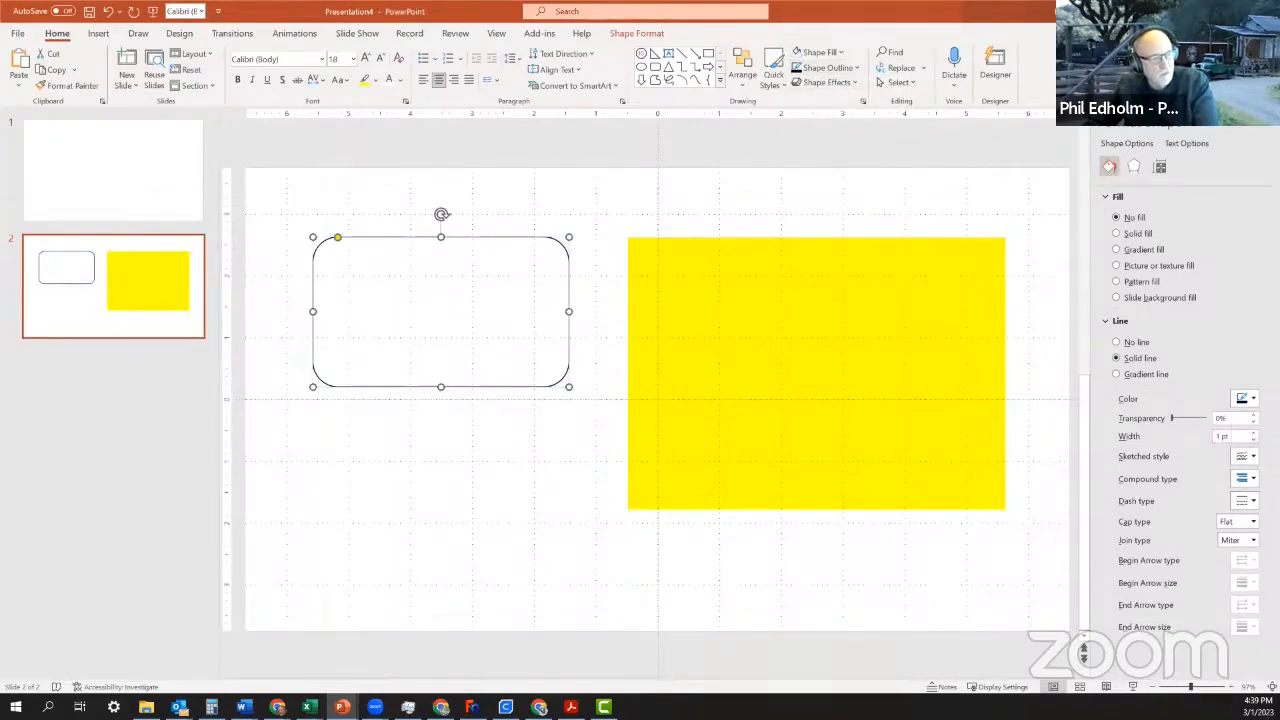
left_click(826, 78)
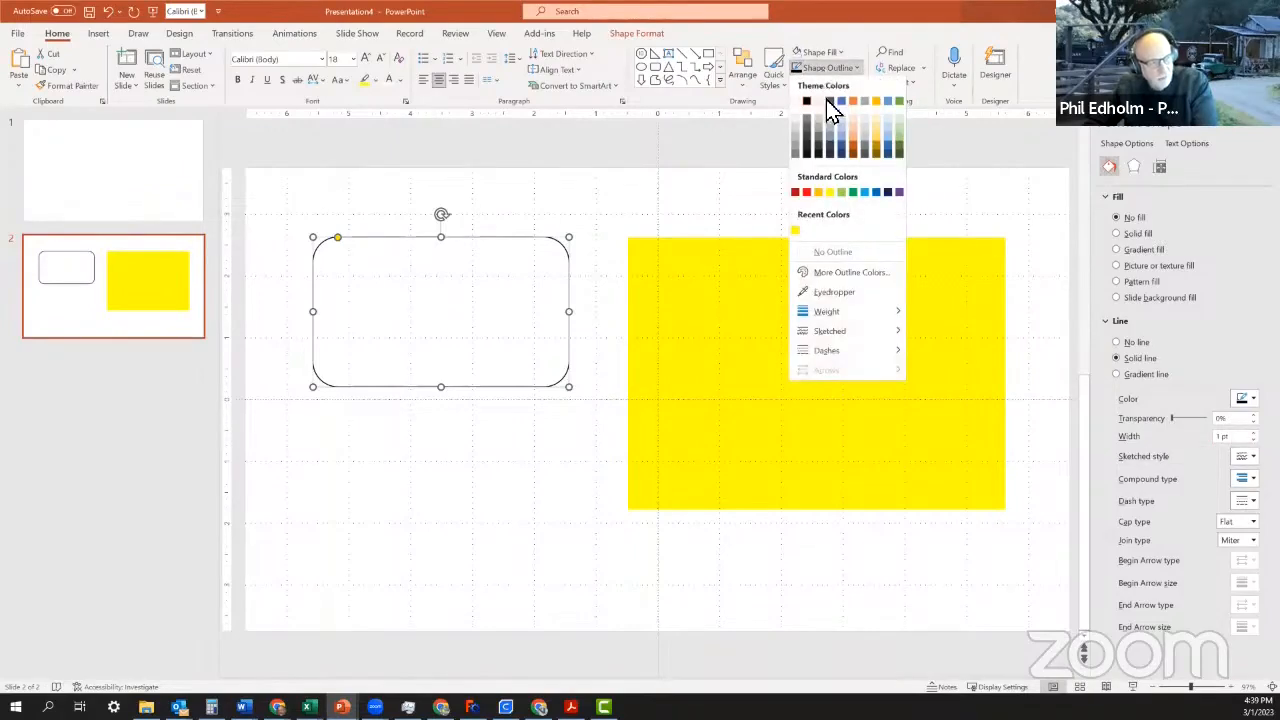
mouse_move(844, 313)
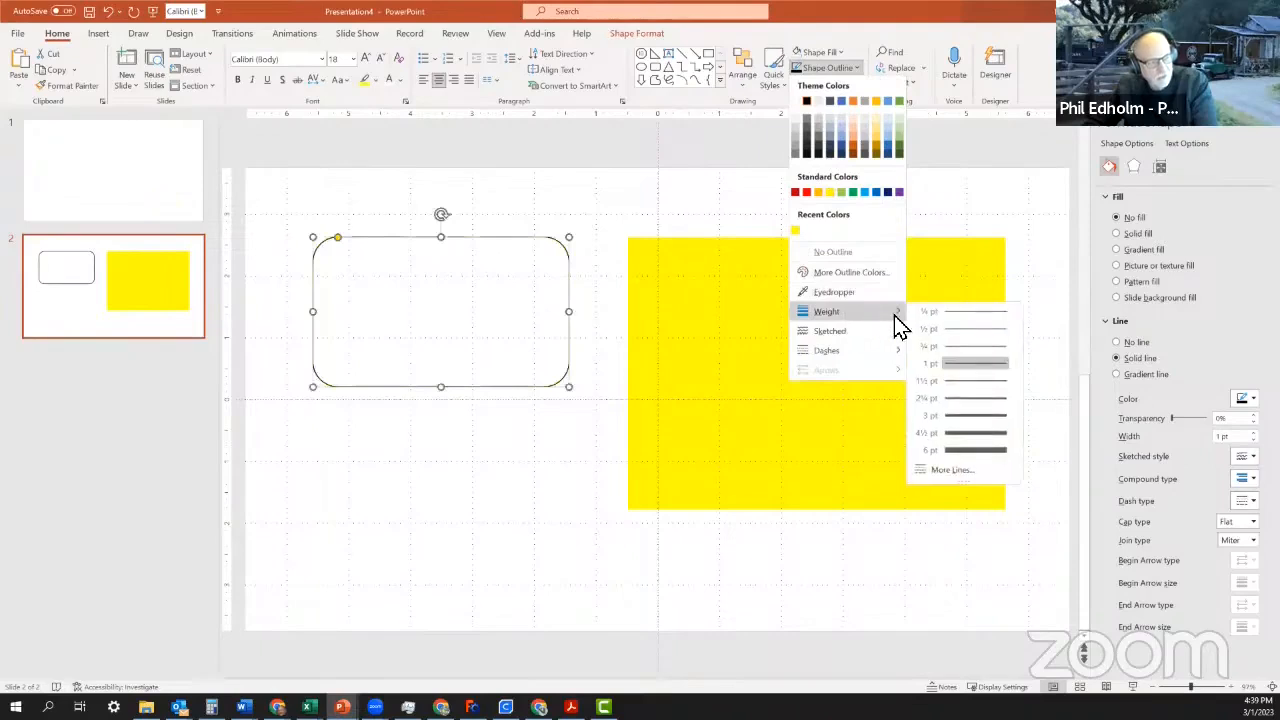
left_click(978, 417)
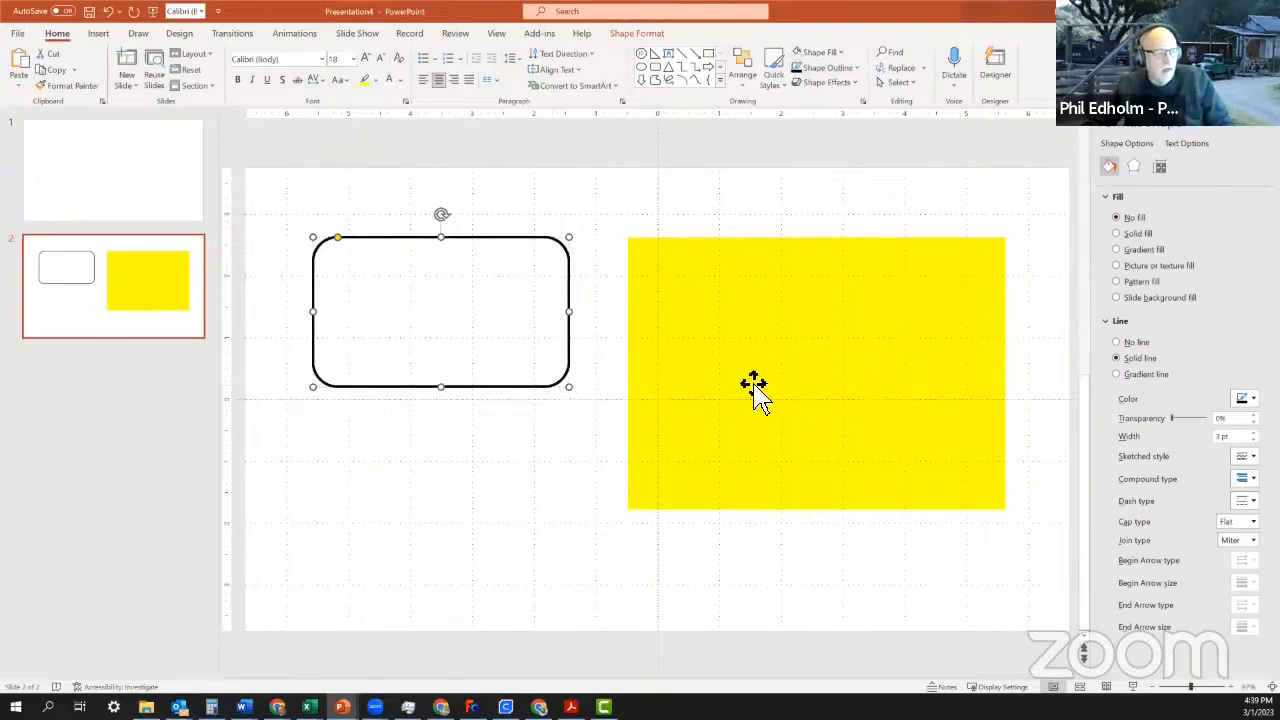
Lock the yellow rectangle's aspect ratio and set its height to 5 inches.
left_click(844, 374)
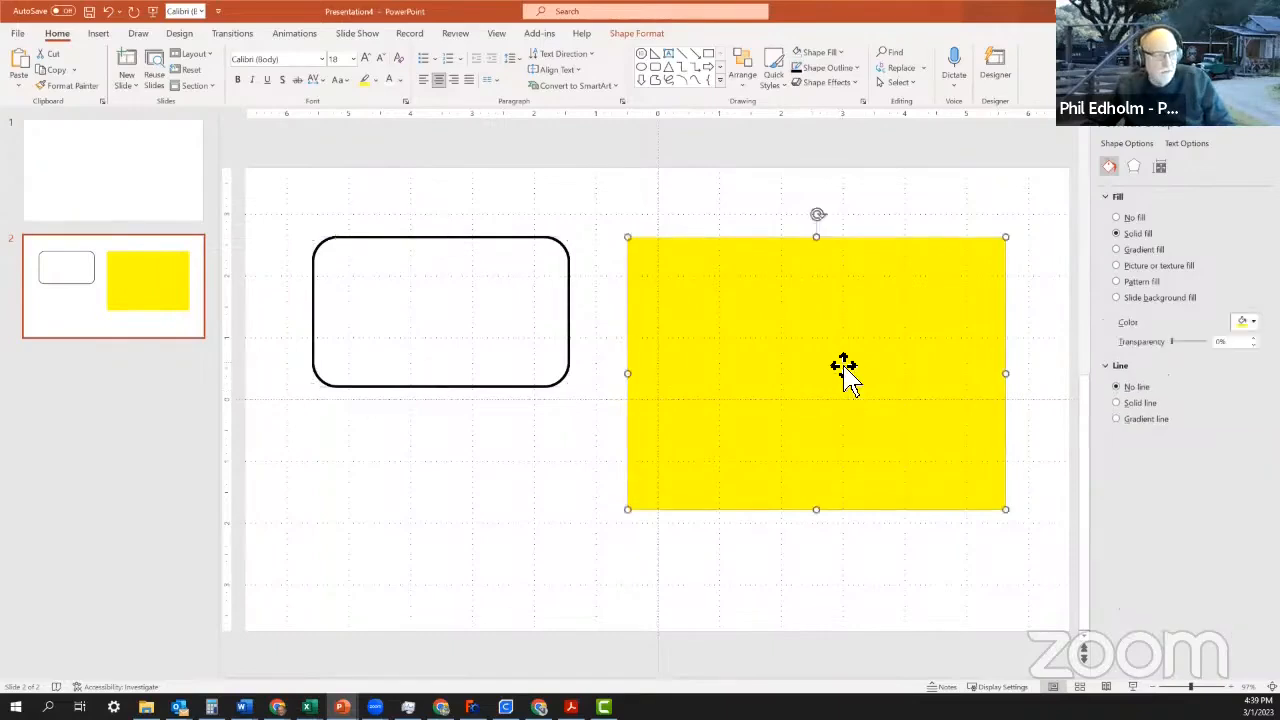
left_click(1160, 167)
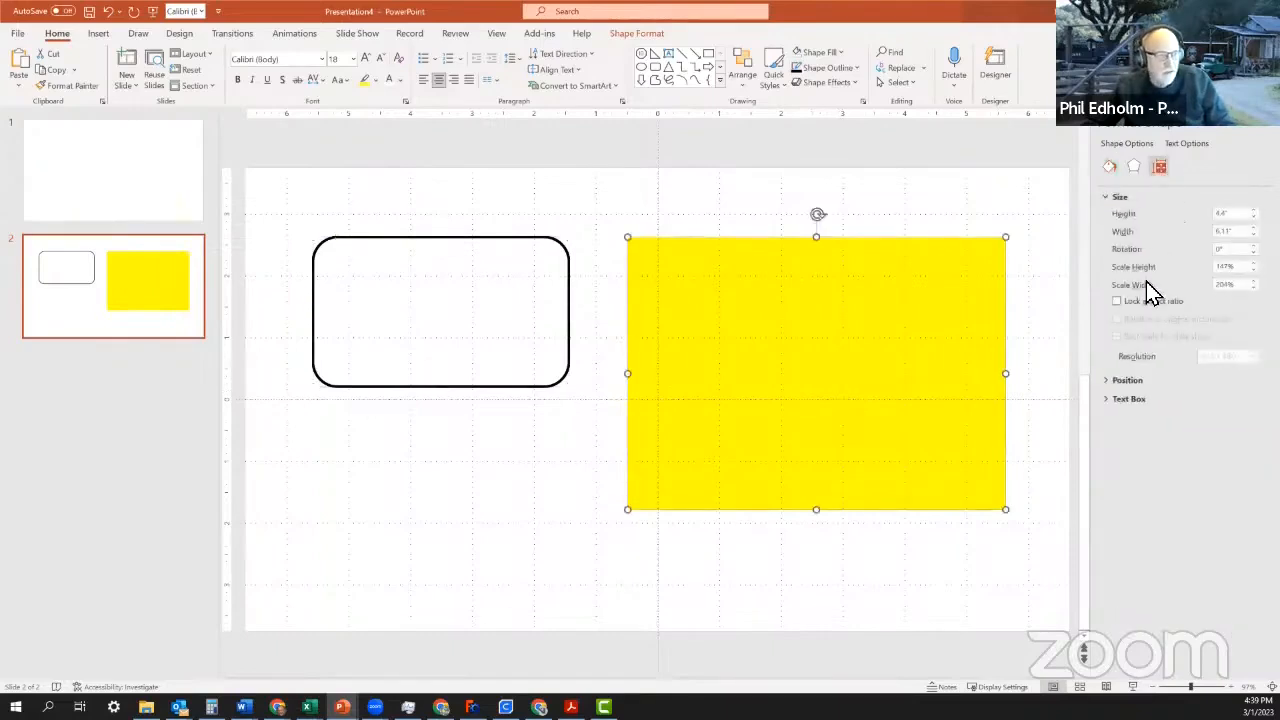
left_click(1117, 302)
left_click_drag(1246, 214, 1213, 222)
type("3")
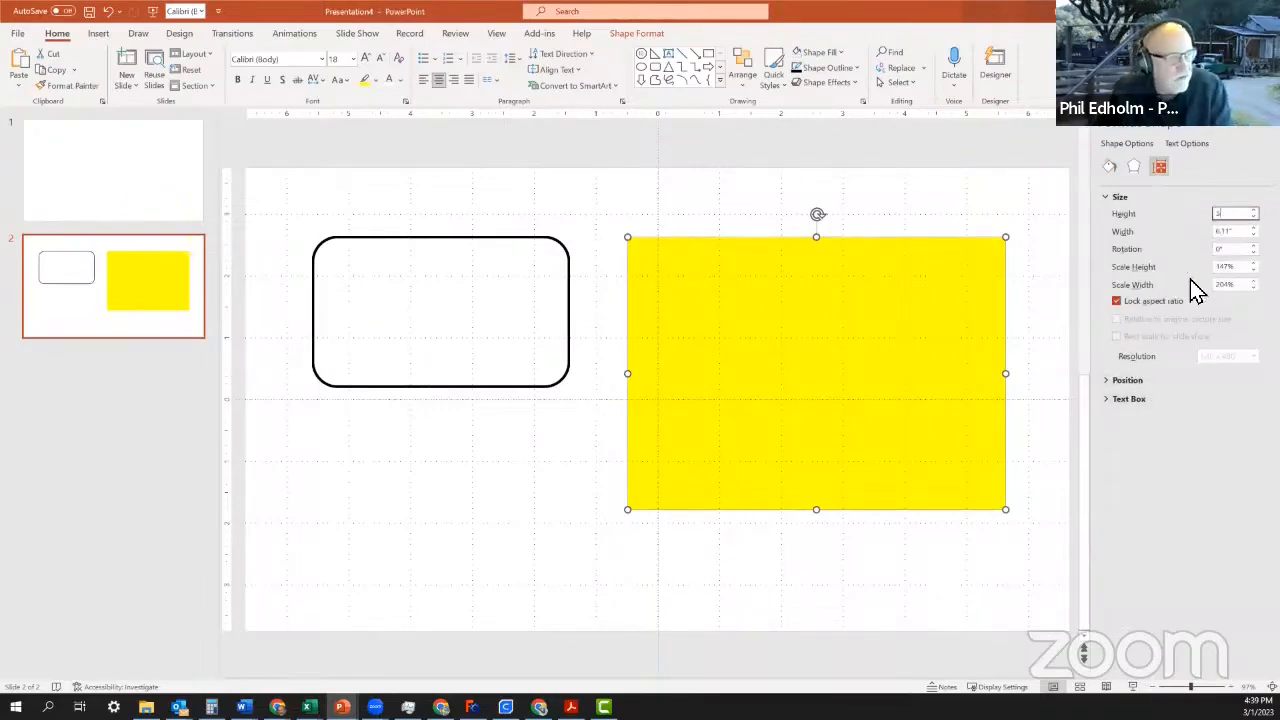
key("Return")
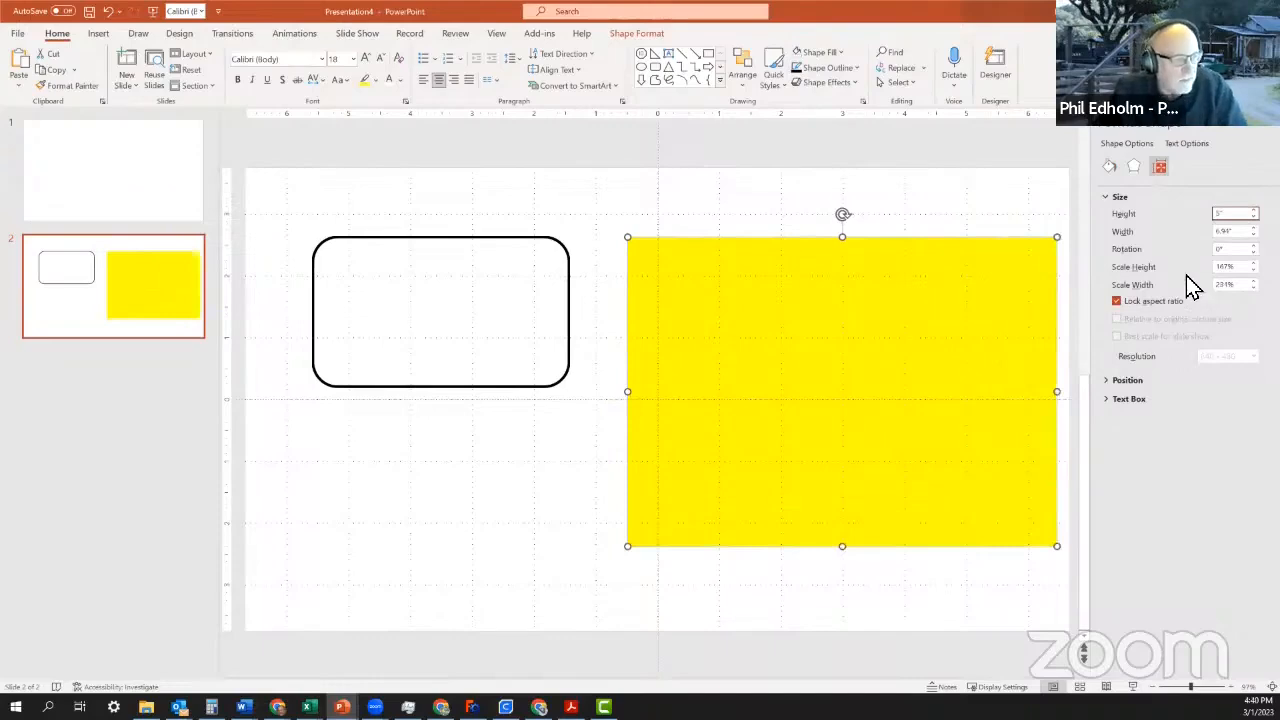
left_click(1022, 219)
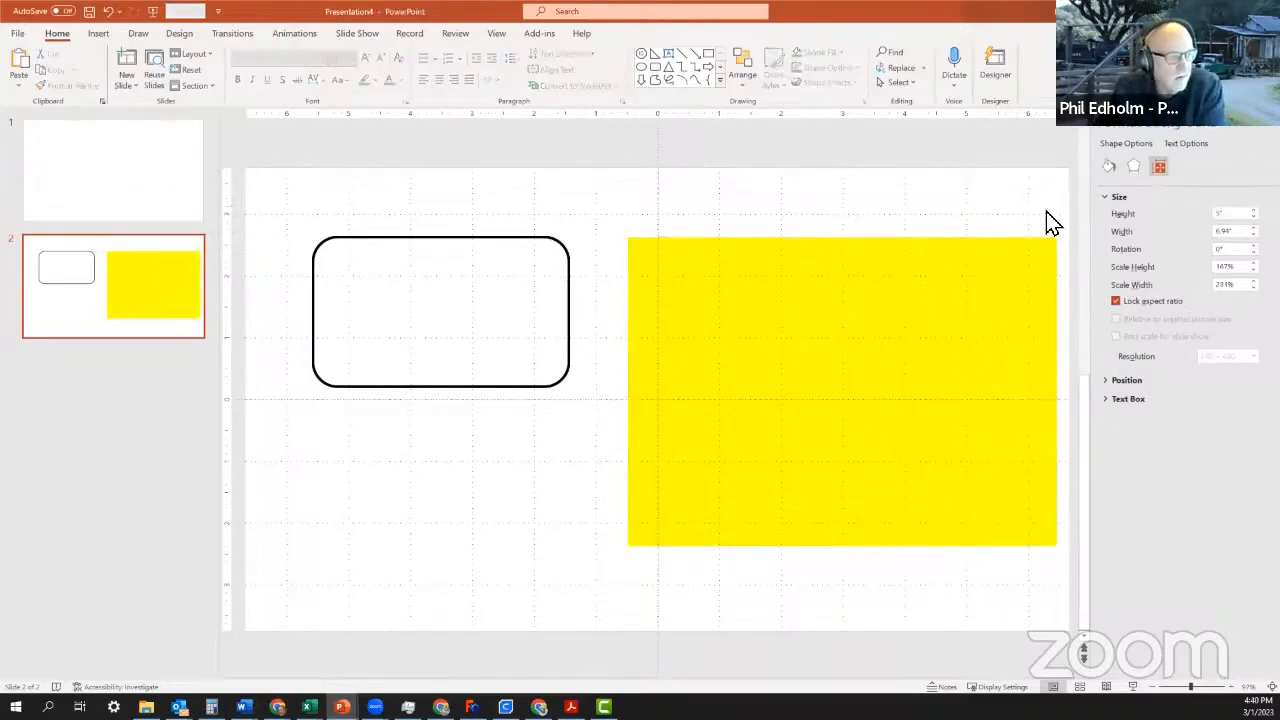
Look up the yellow rectangle's width in its size settings.
left_click(1004, 278)
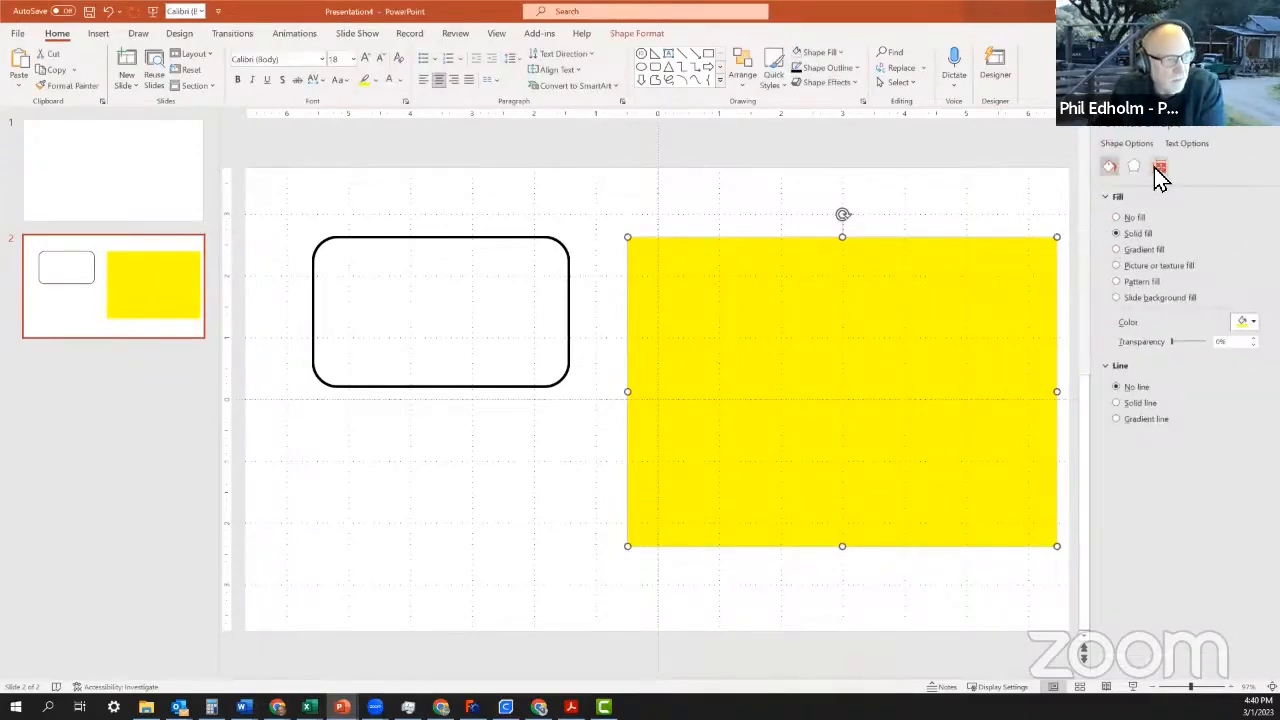
left_click(1160, 167)
left_click(1218, 232)
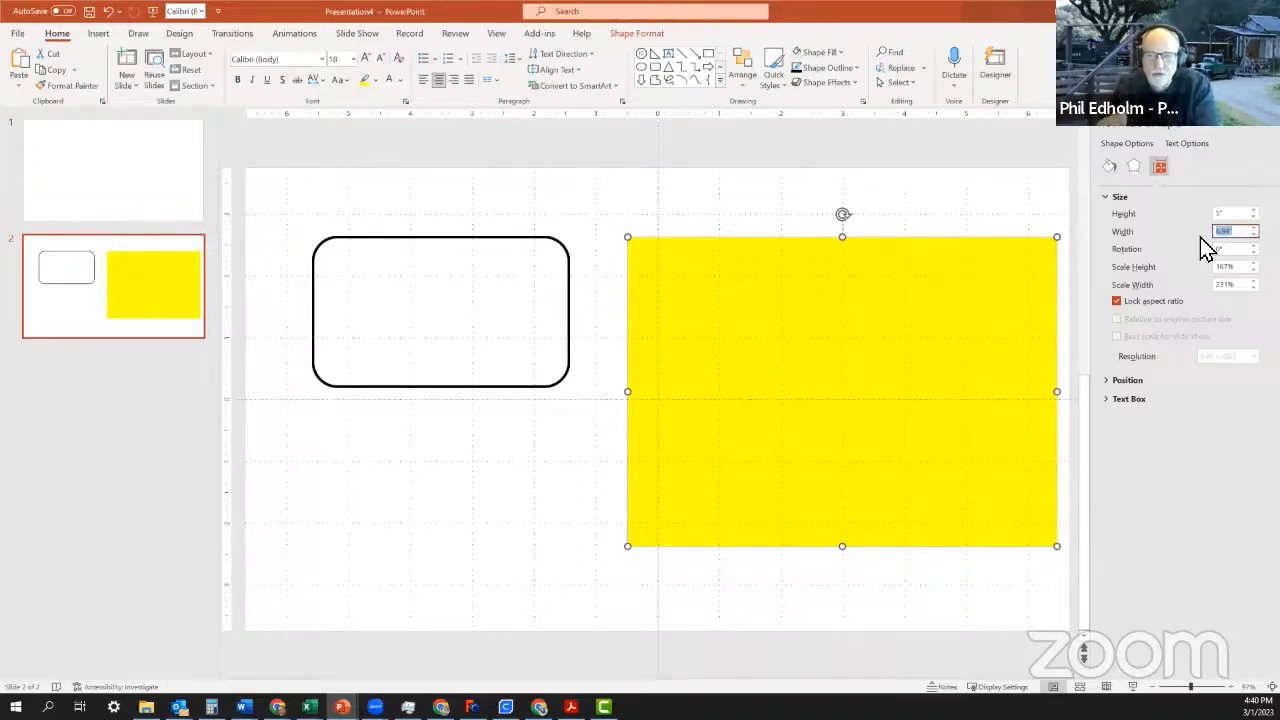
Set the height of the outlined rounded rectangle to 5 inches.
left_click(544, 399)
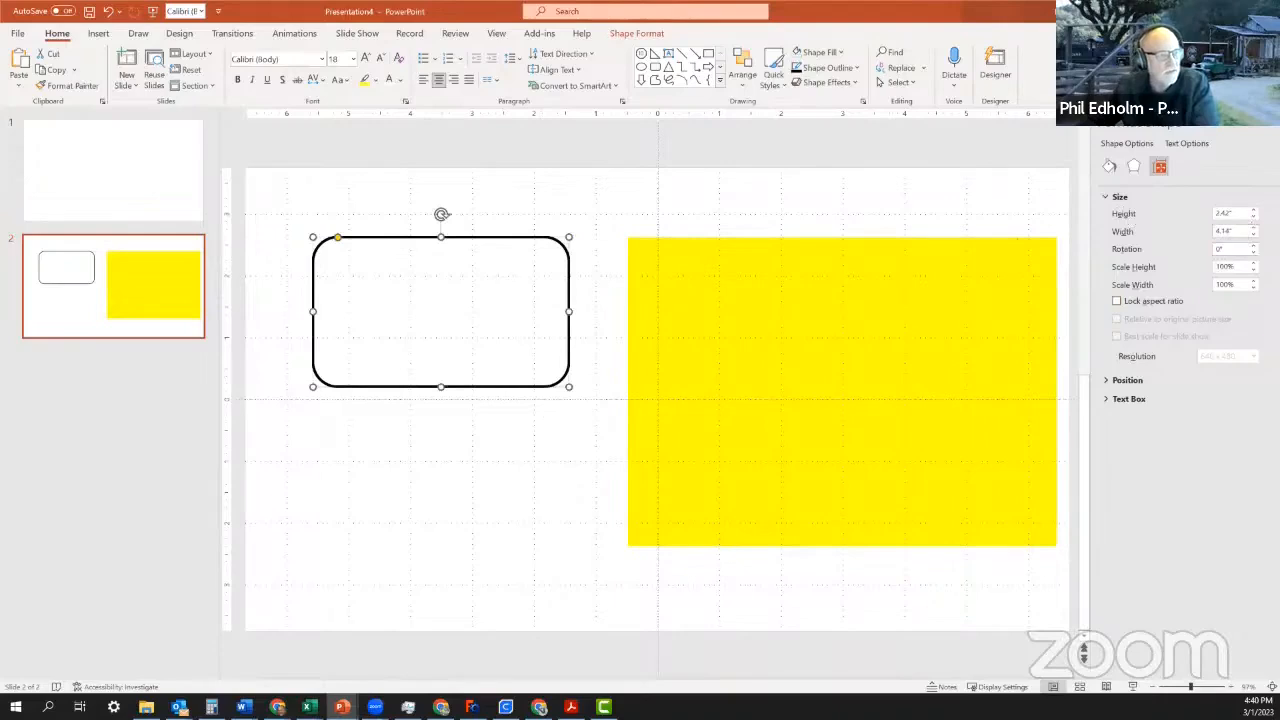
left_click(1236, 214)
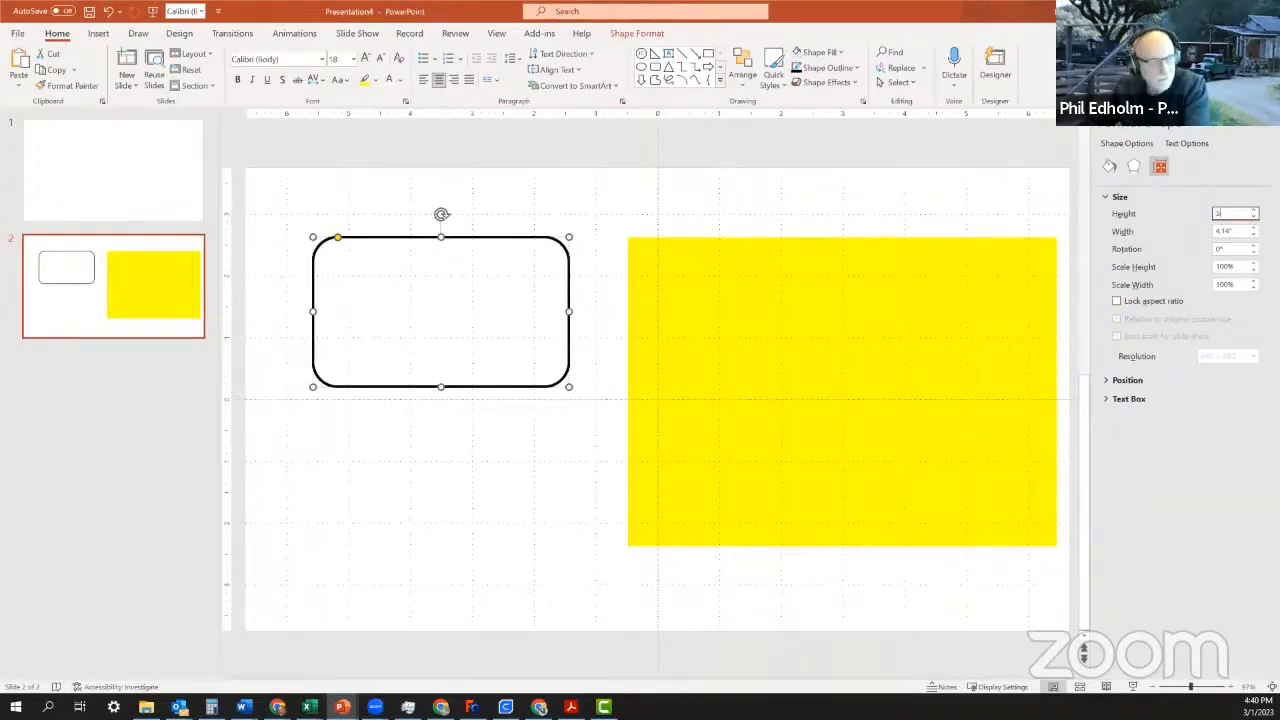
key("Return")
Match the rounded rectangle's width to the yellow rectangle's by setting it to 6.94 inches.
left_click(1240, 232)
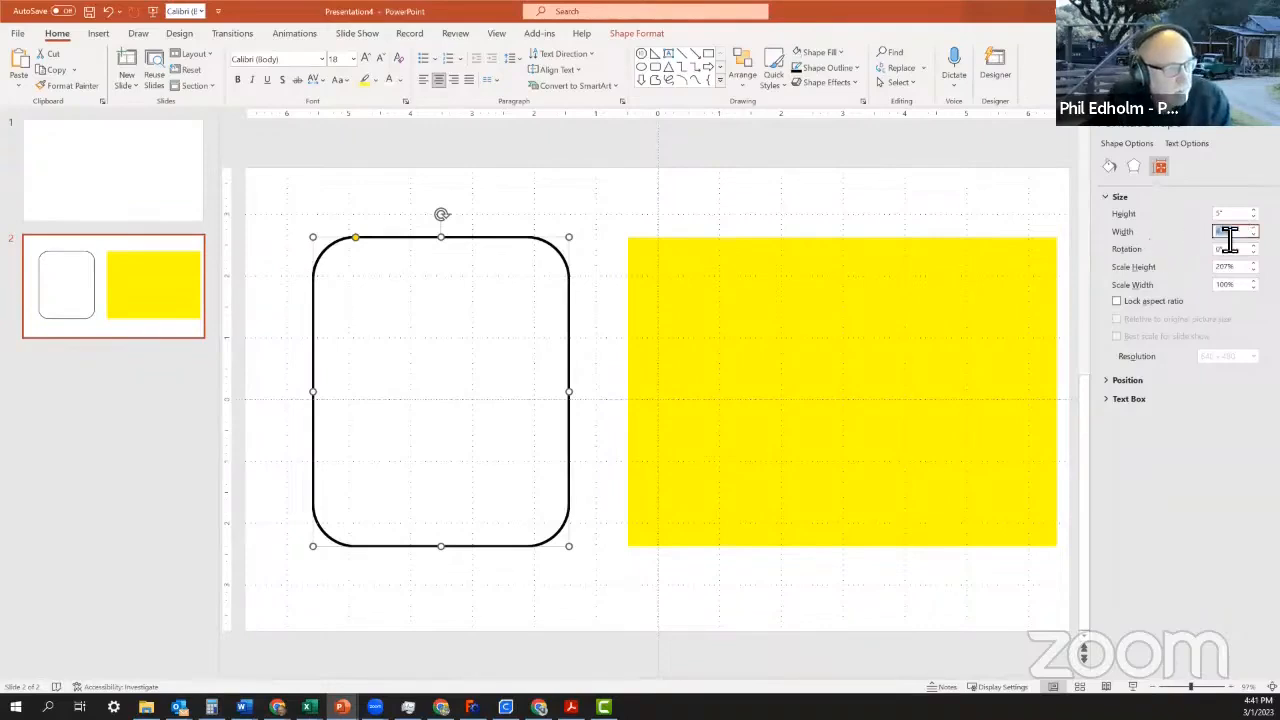
left_click(986, 280)
left_click(1231, 233)
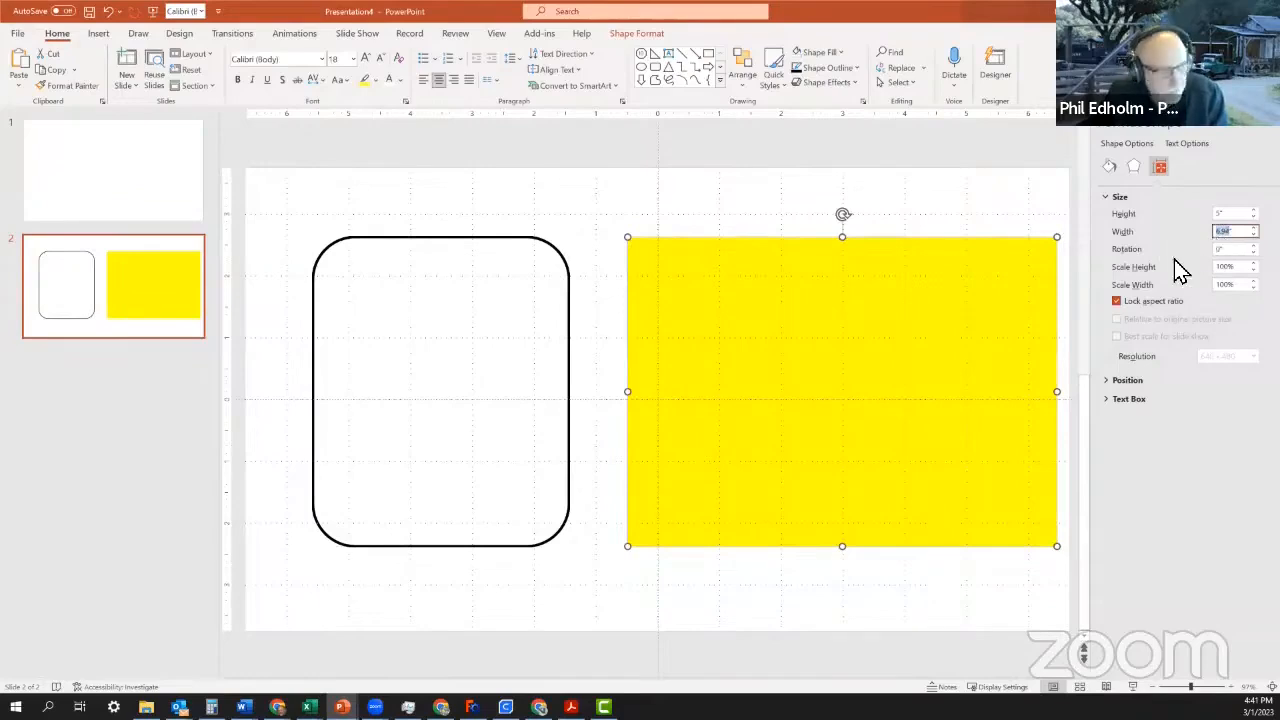
left_click(520, 367)
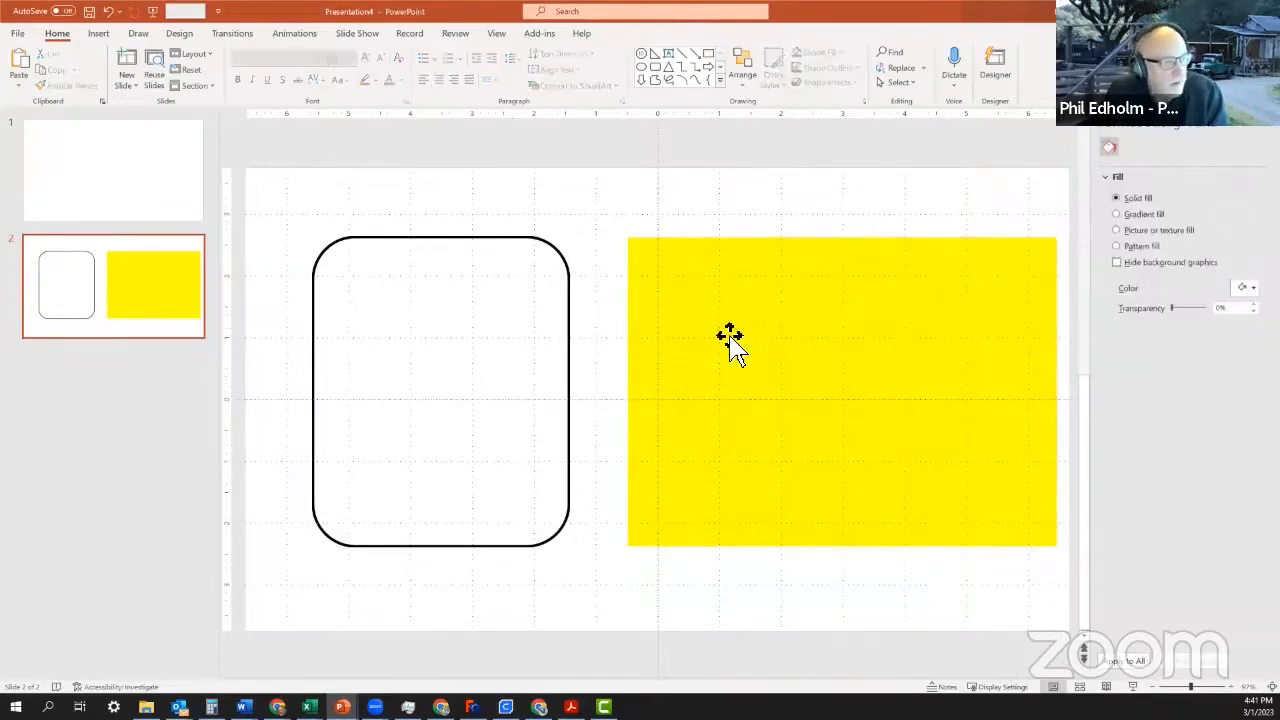
left_click(570, 410)
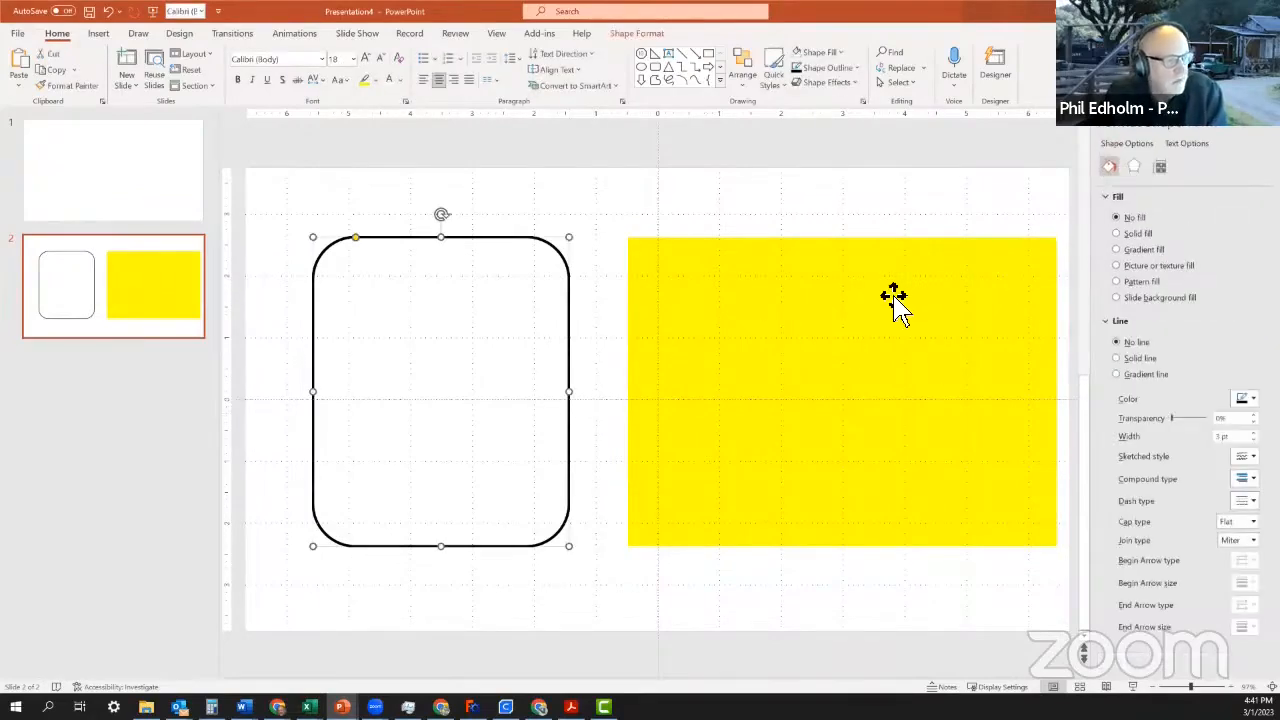
left_click(1160, 167)
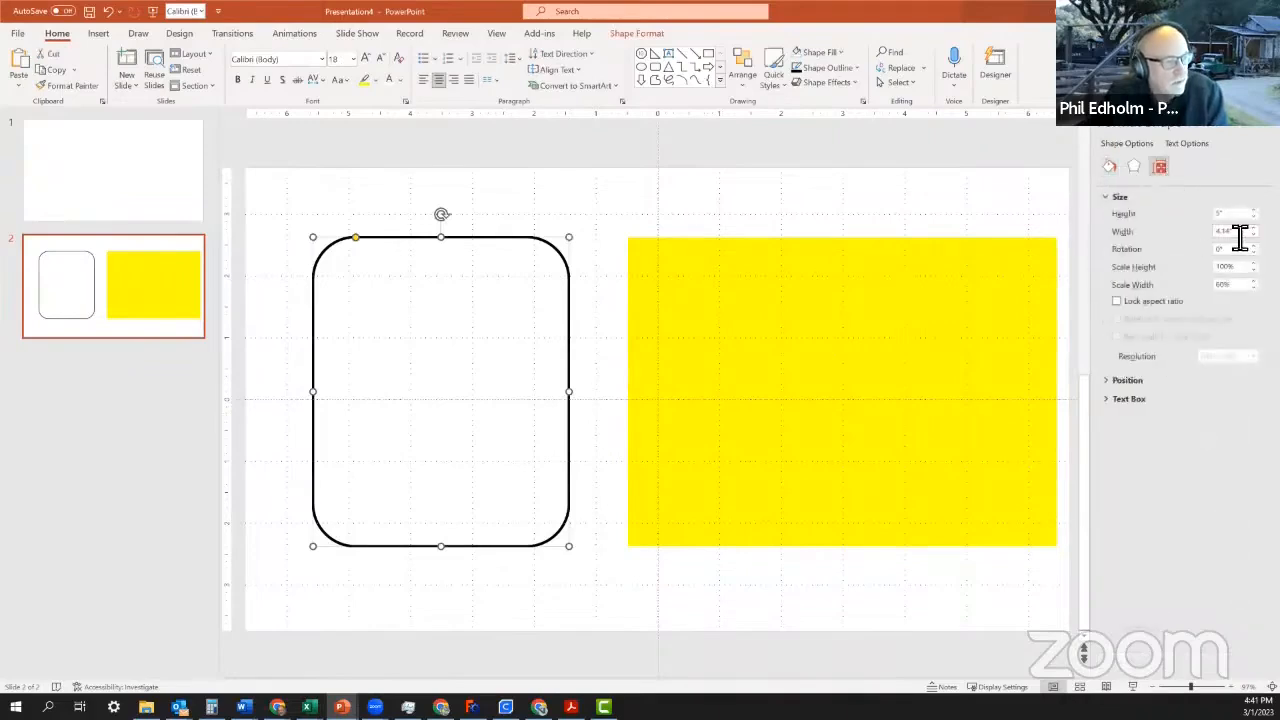
left_click_drag(1234, 231, 1203, 238)
type("6.94")
key("Return")
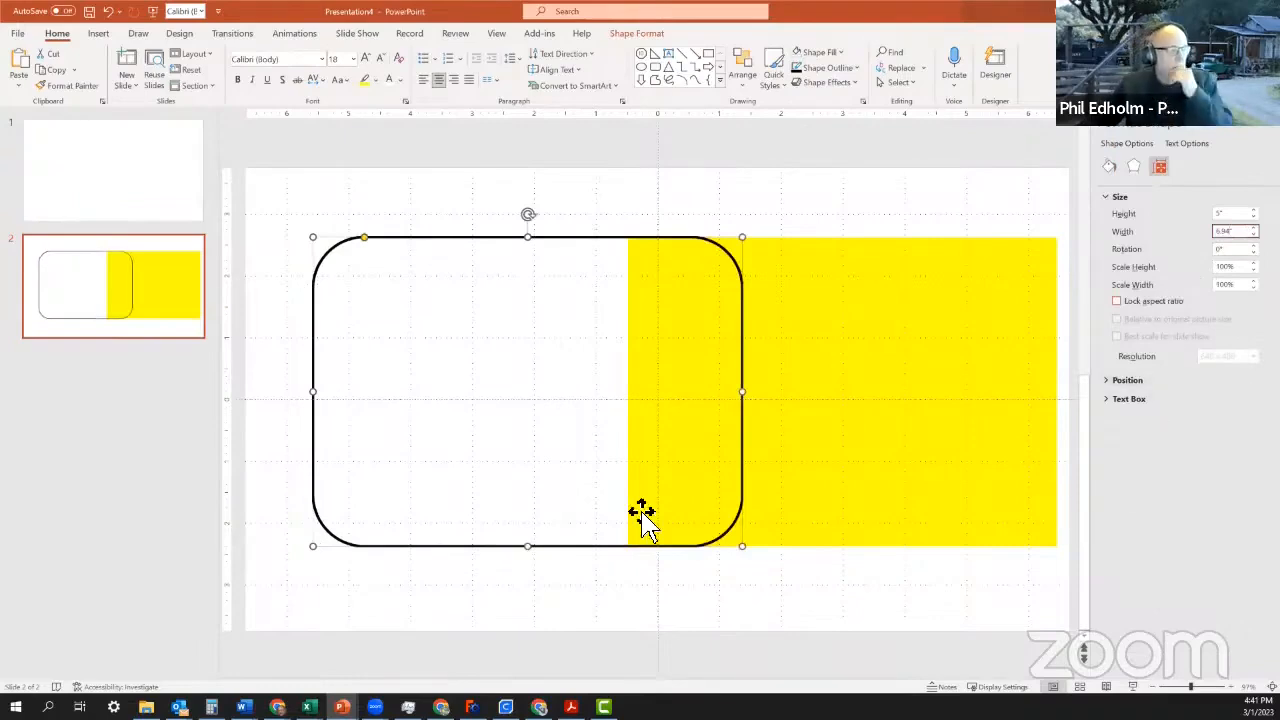
Shrink the rounded outline to about 6.6 by 4.76 inches and place it inside the yellow rectangle.
left_click_drag(447, 545, 646, 543)
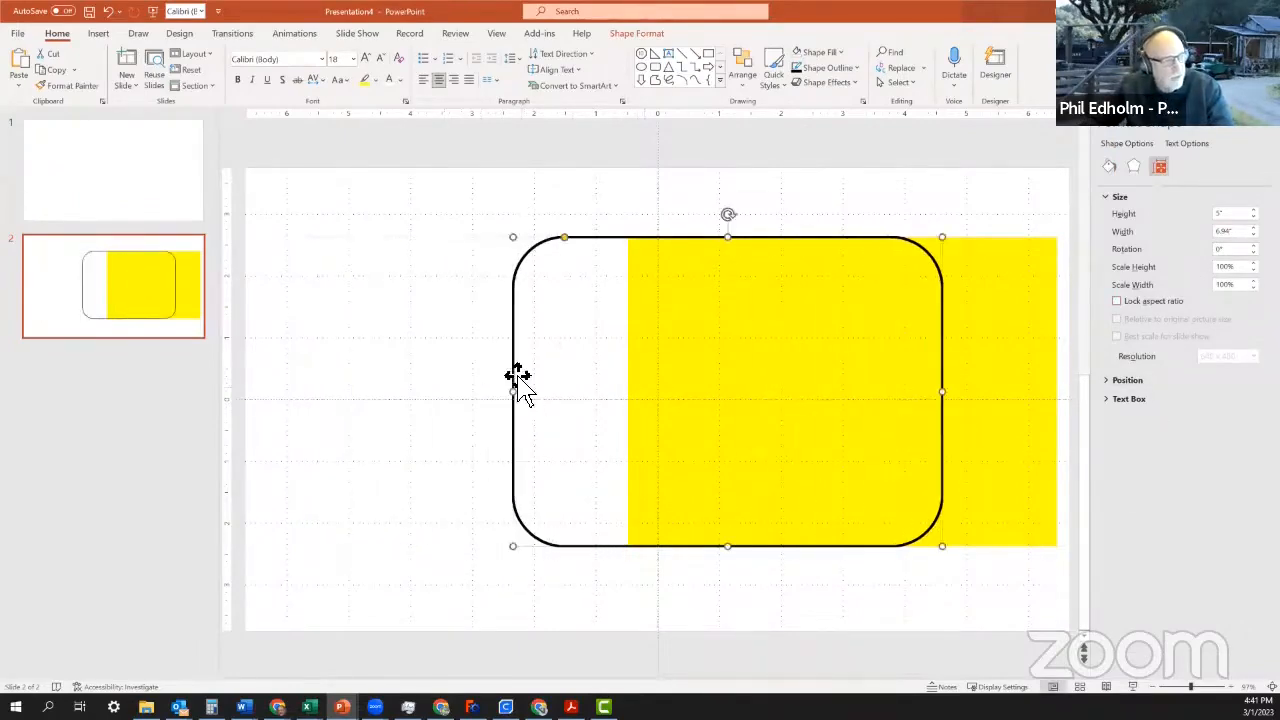
left_click_drag(515, 239, 539, 262)
left_click_drag(574, 334, 656, 333)
Move the yellow rectangle to the centre of the slide.
left_click_drag(905, 351, 729, 362)
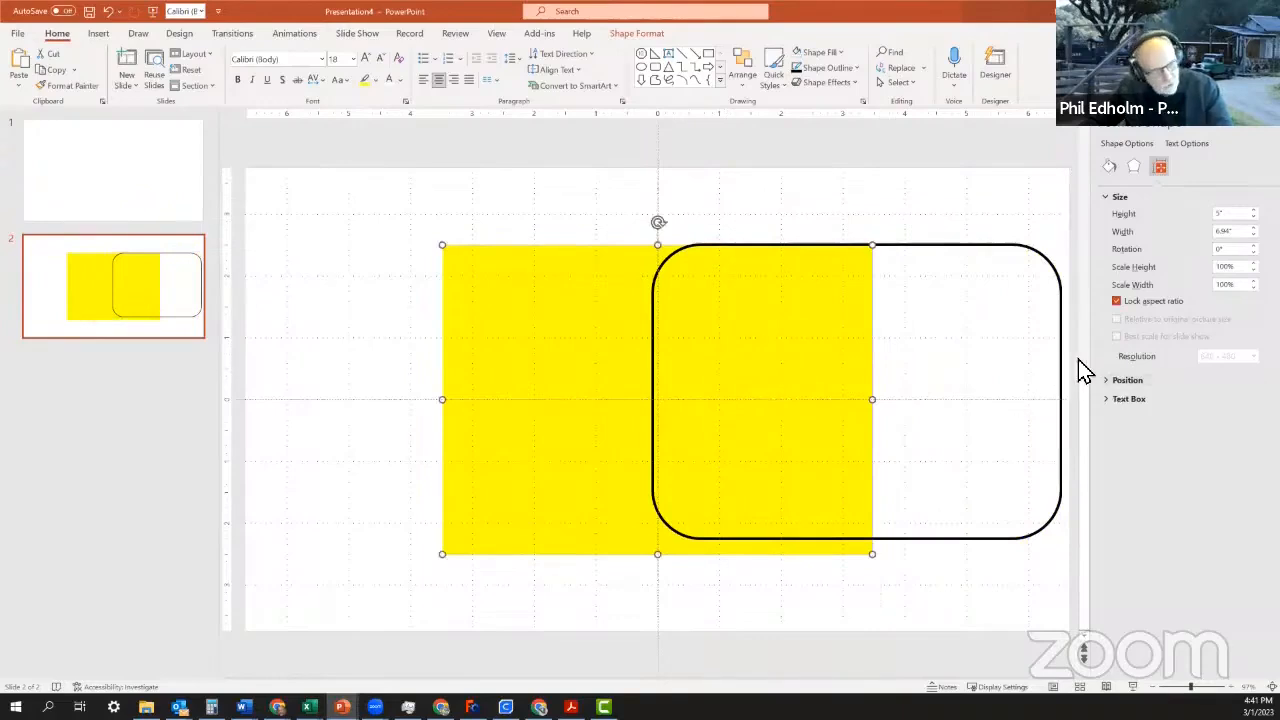
mouse_move(786, 346)
left_mouse_down()
mouse_move(954, 349)
mouse_move(900, 291)
mouse_move(671, 314)
mouse_move(666, 326)
mouse_move(760, 343)
mouse_move(796, 368)
left_mouse_up()
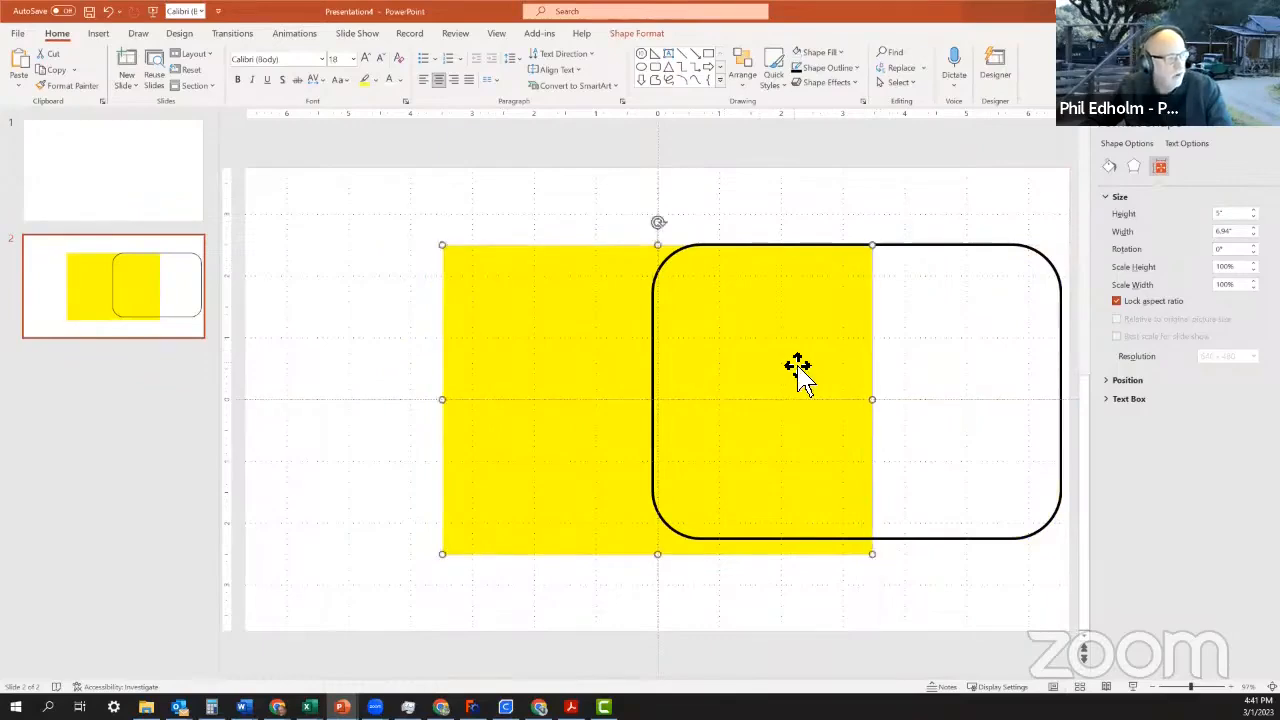
Centre the rounded outline inside the yellow rectangle and reduce its corner rounding to a small radius.
left_click_drag(928, 544, 737, 551)
key("ctrl+z")
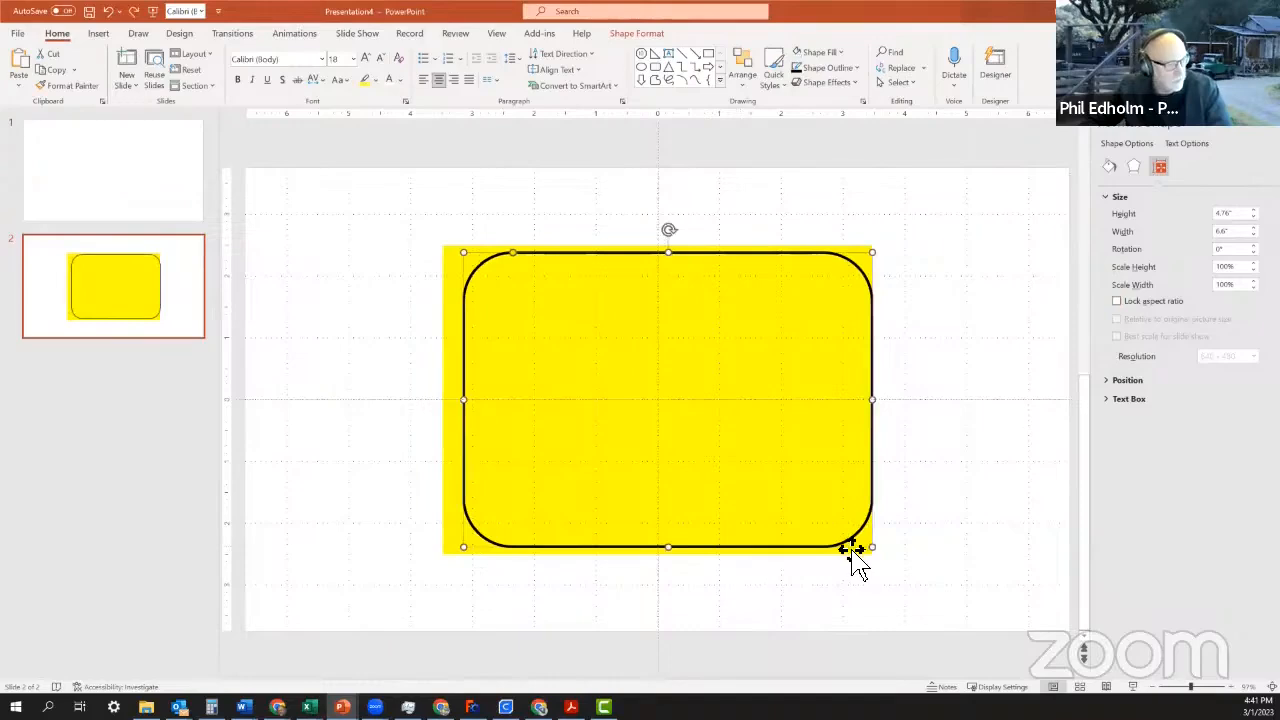
left_click_drag(847, 547, 819, 548)
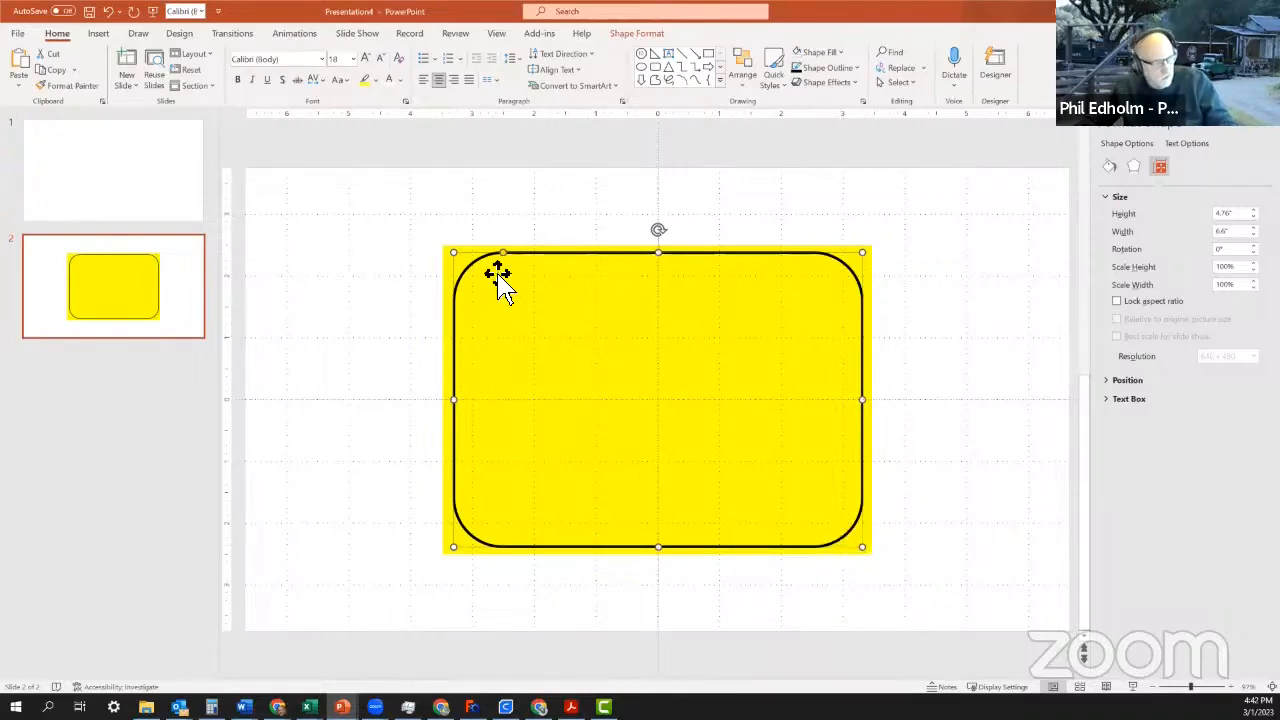
left_click_drag(505, 262, 463, 262)
left_click(968, 402)
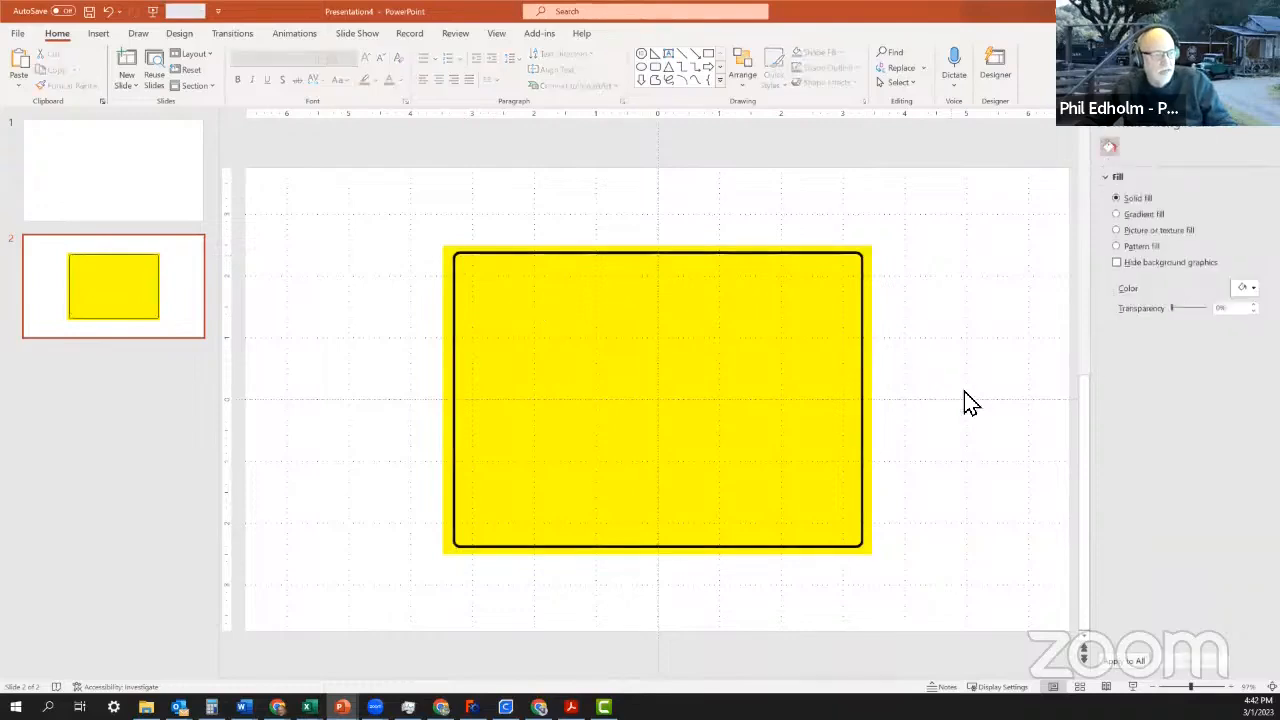
Shift the black outline sideways so it partly overlaps the yellow rectangle, and send it to the back.
left_click(862, 462)
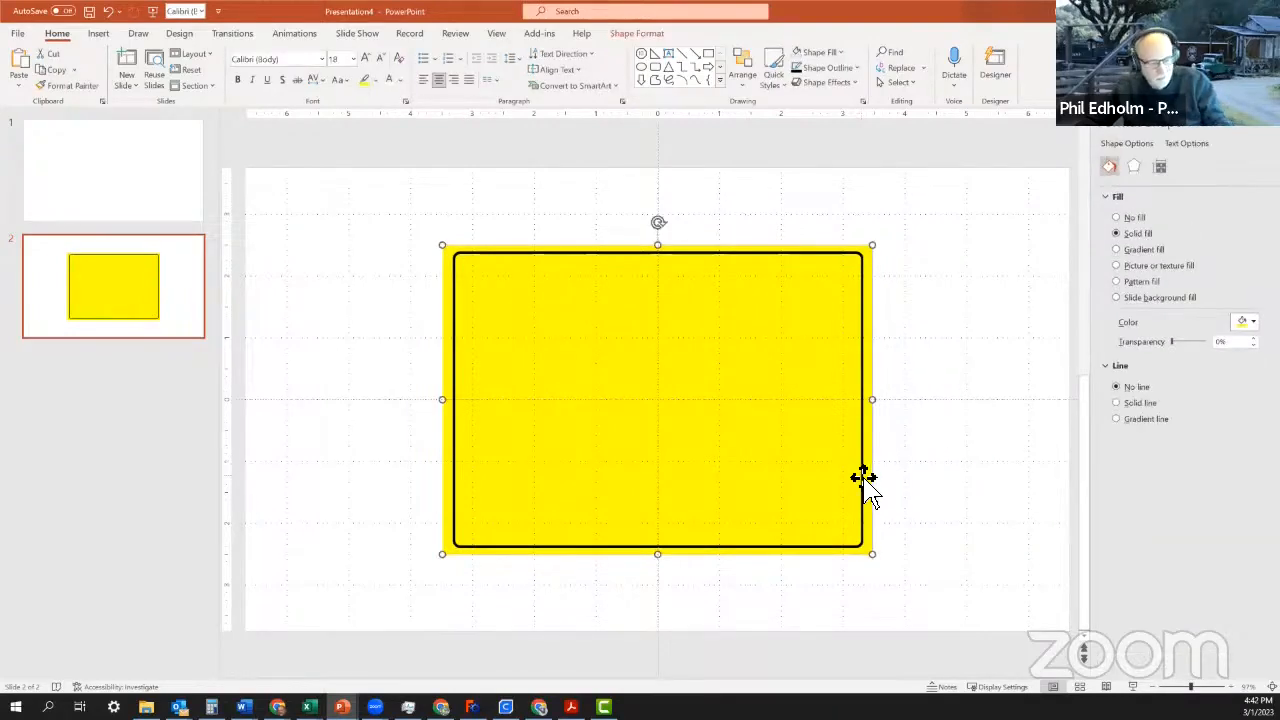
left_click_drag(863, 478, 1014, 486)
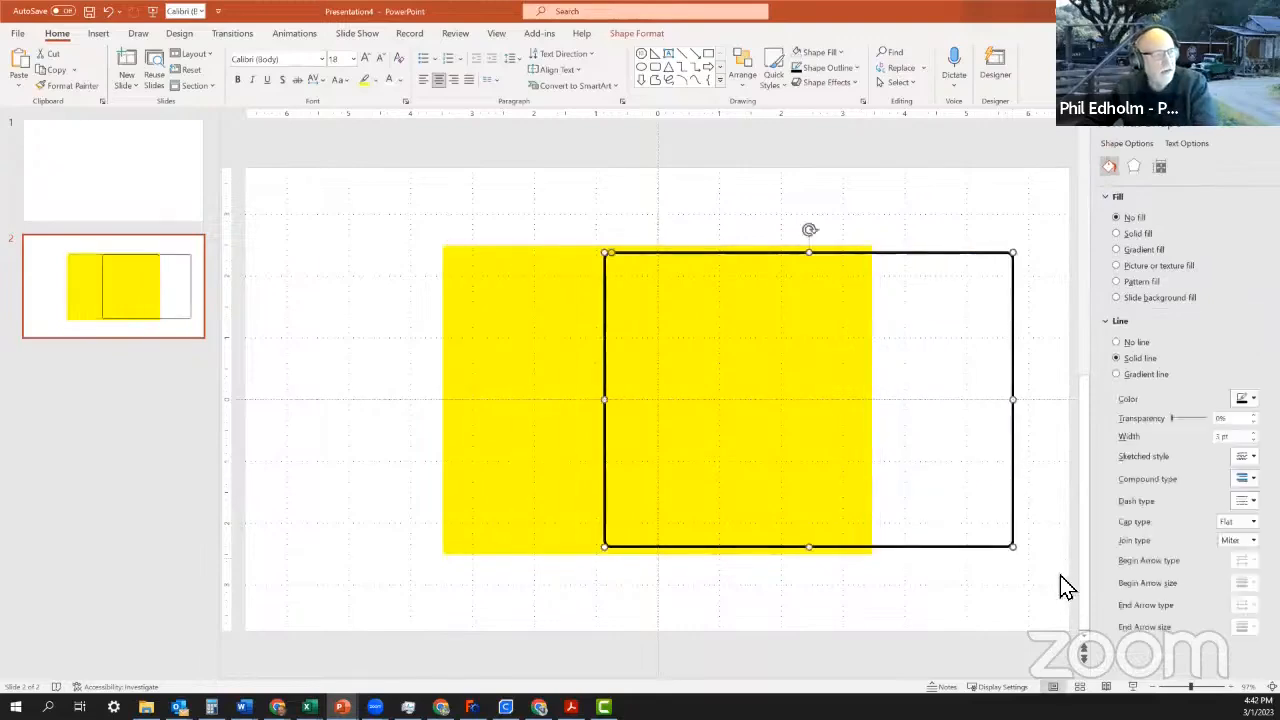
left_click(743, 90)
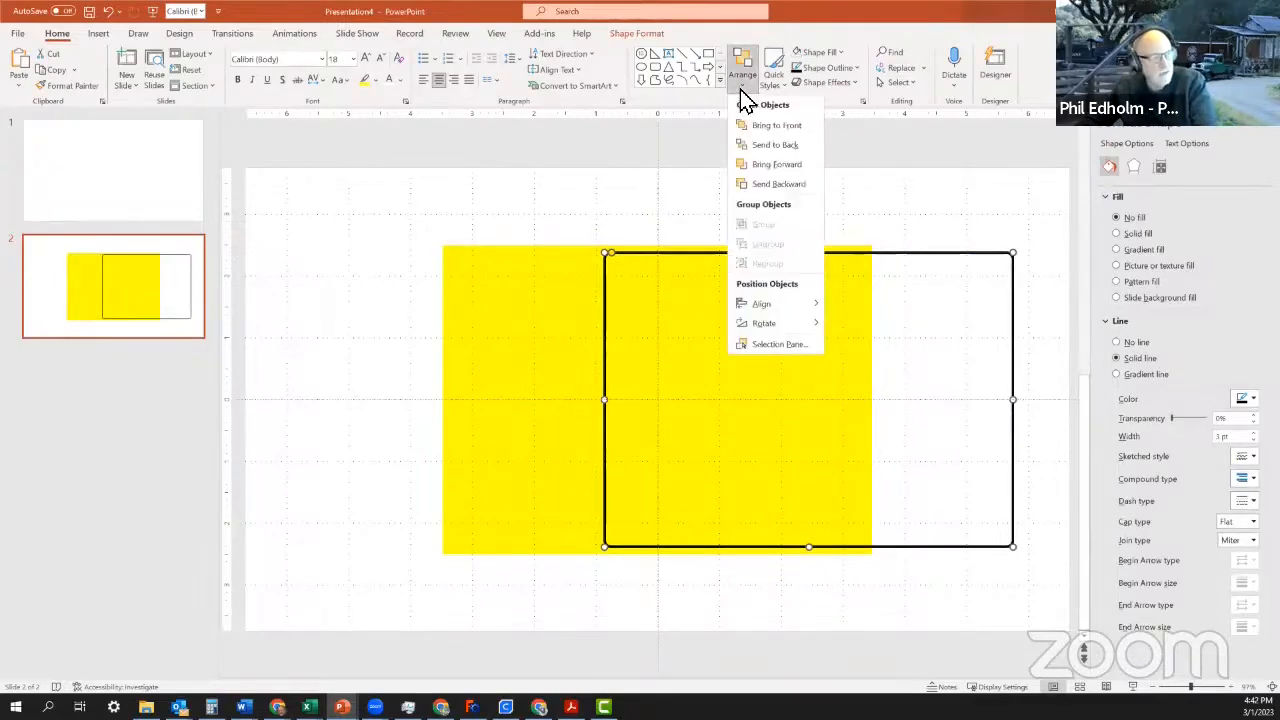
left_click(764, 144)
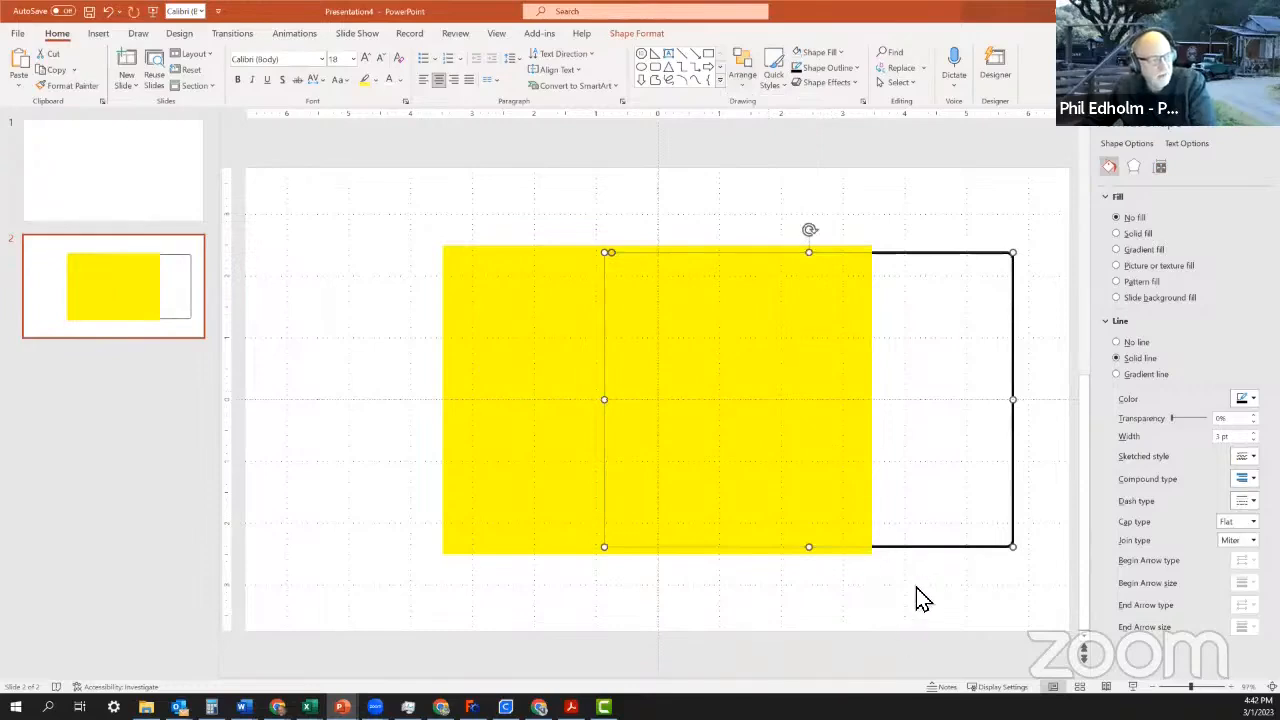
Bring the black outline back in front of the yellow rectangle.
left_click(922, 598)
left_click(937, 548)
left_click(741, 85)
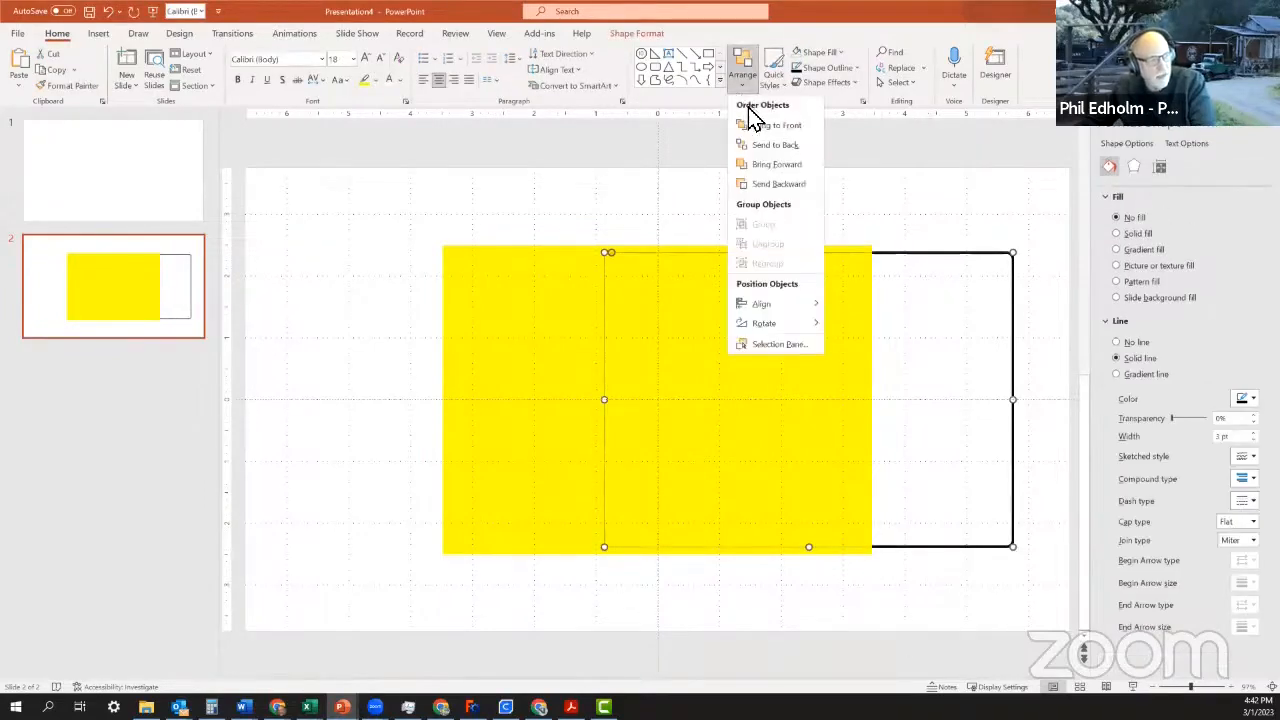
left_click(766, 140)
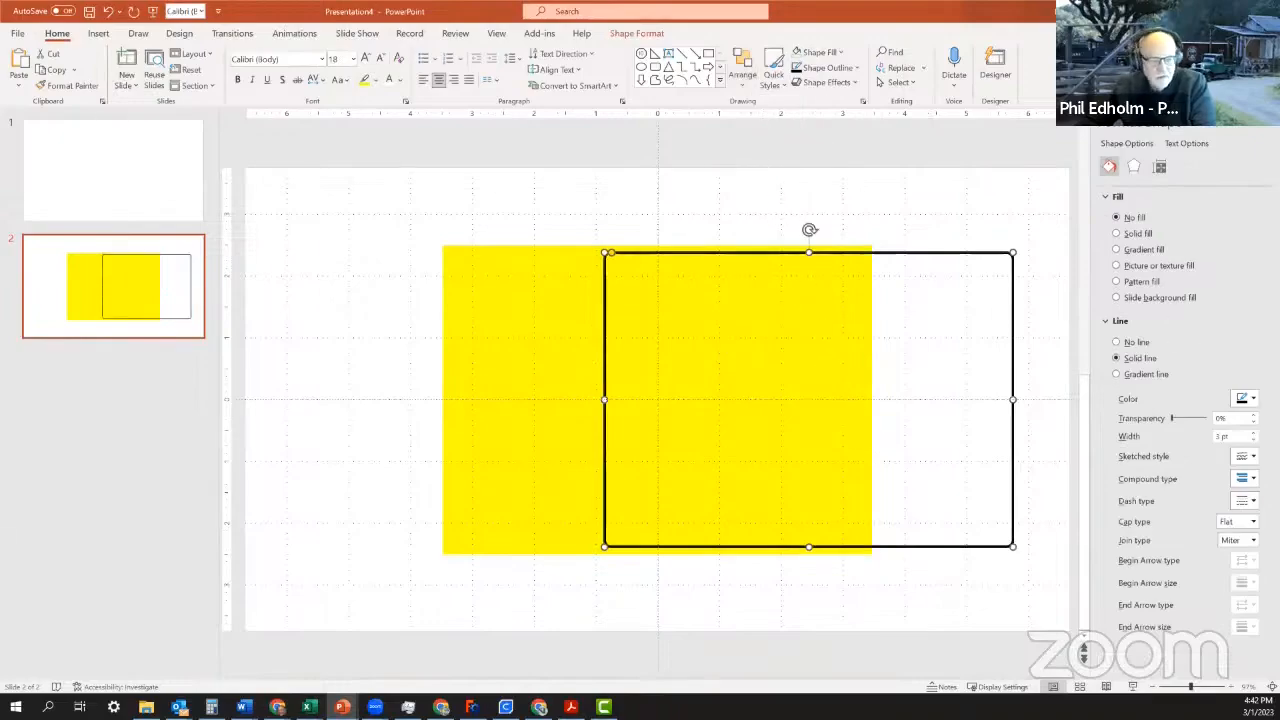